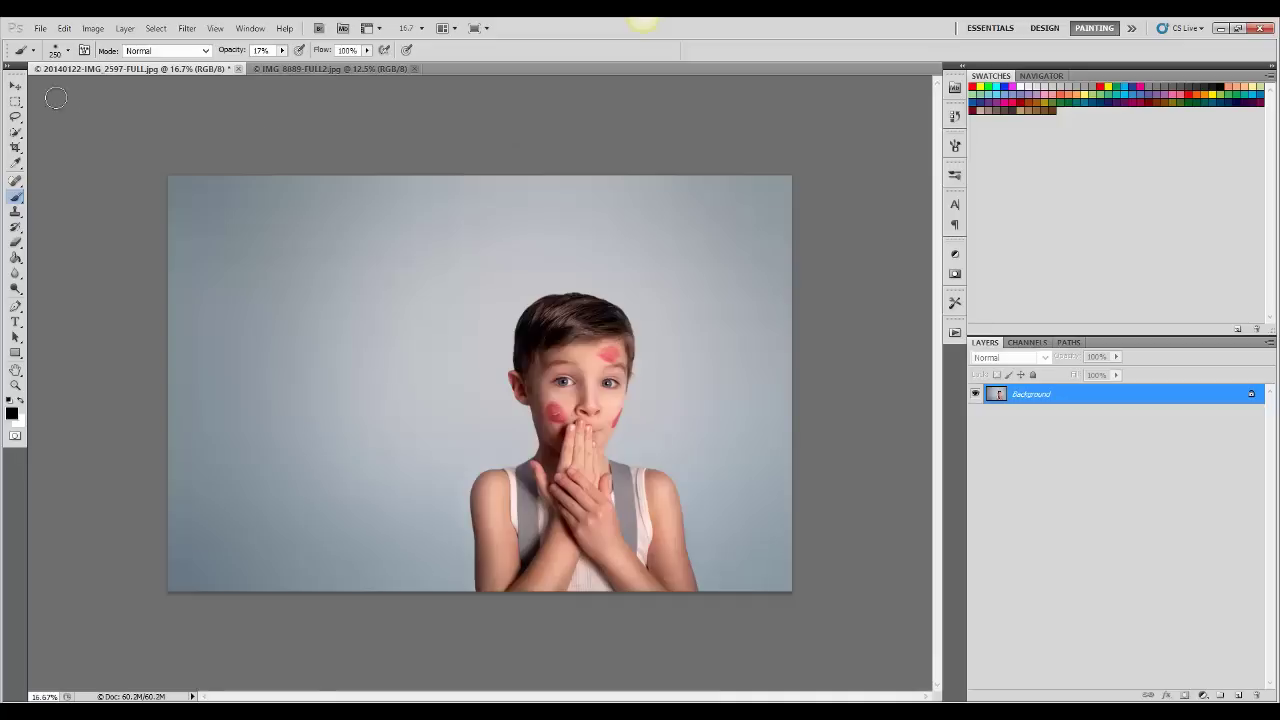
- Place 'Twinkling Bokeh Overlay-Backdrop (Overlay Mode)-1.jpg' onto the boy portrait using File > Place
{"action": "left_click", "coordinate": [41, 28]}
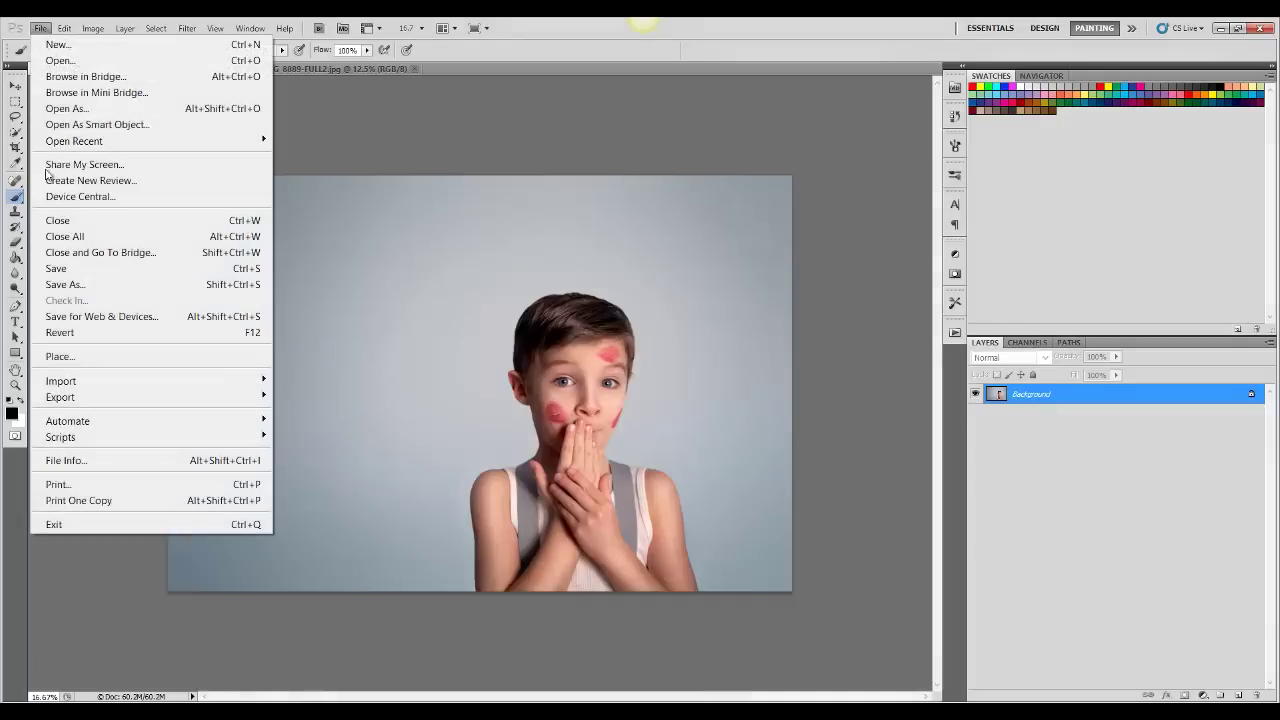
{"action": "left_click", "coordinate": [58, 356]}
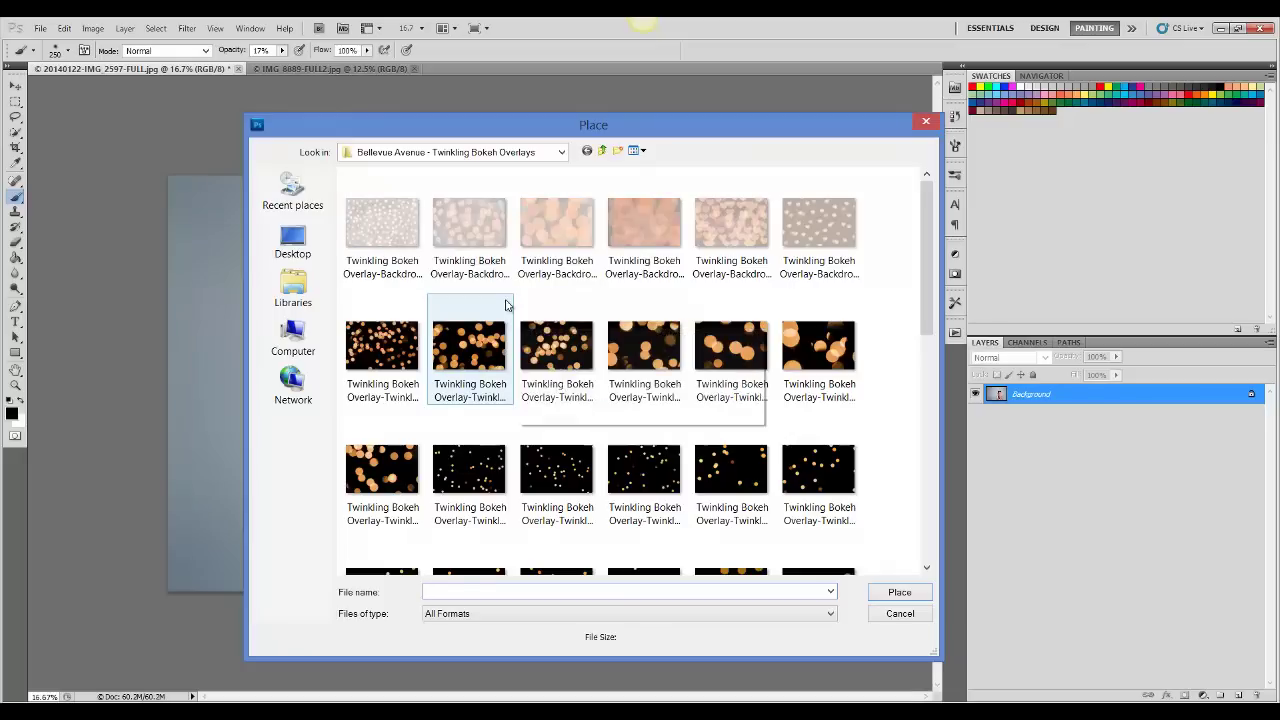
{"action": "left_click", "coordinate": [360, 255]}
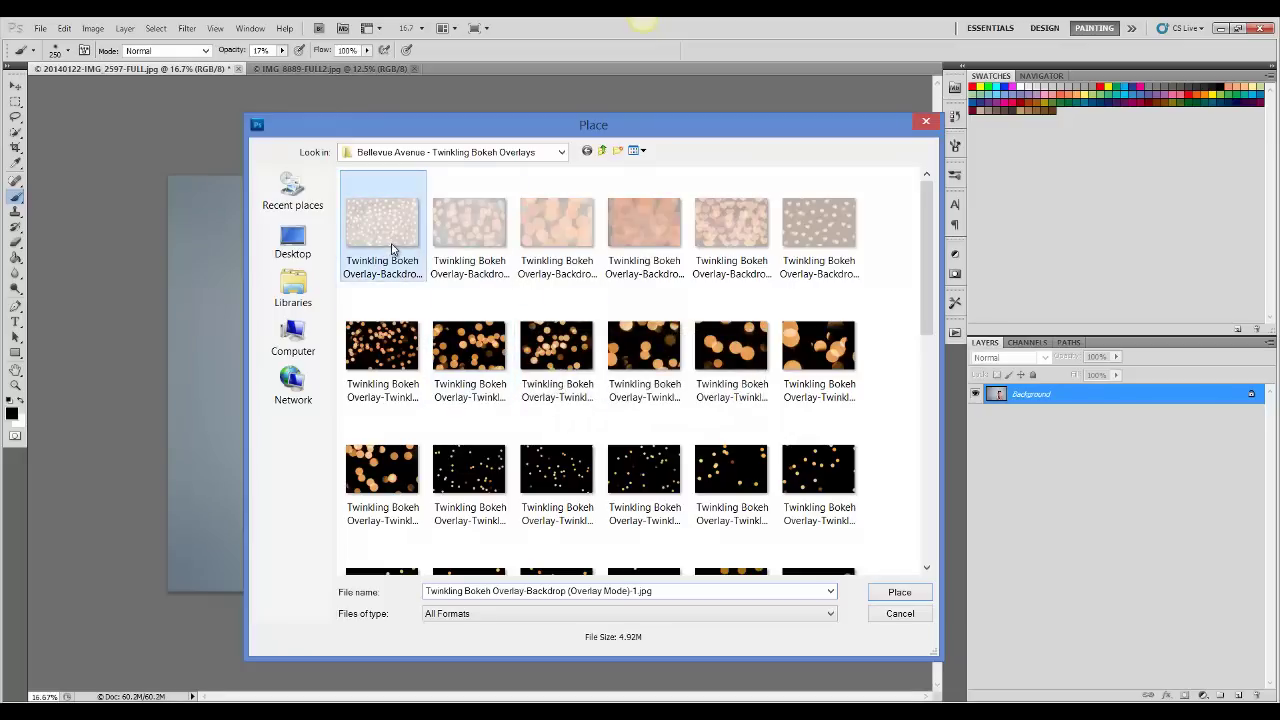
{"action": "left_click", "coordinate": [900, 592]}
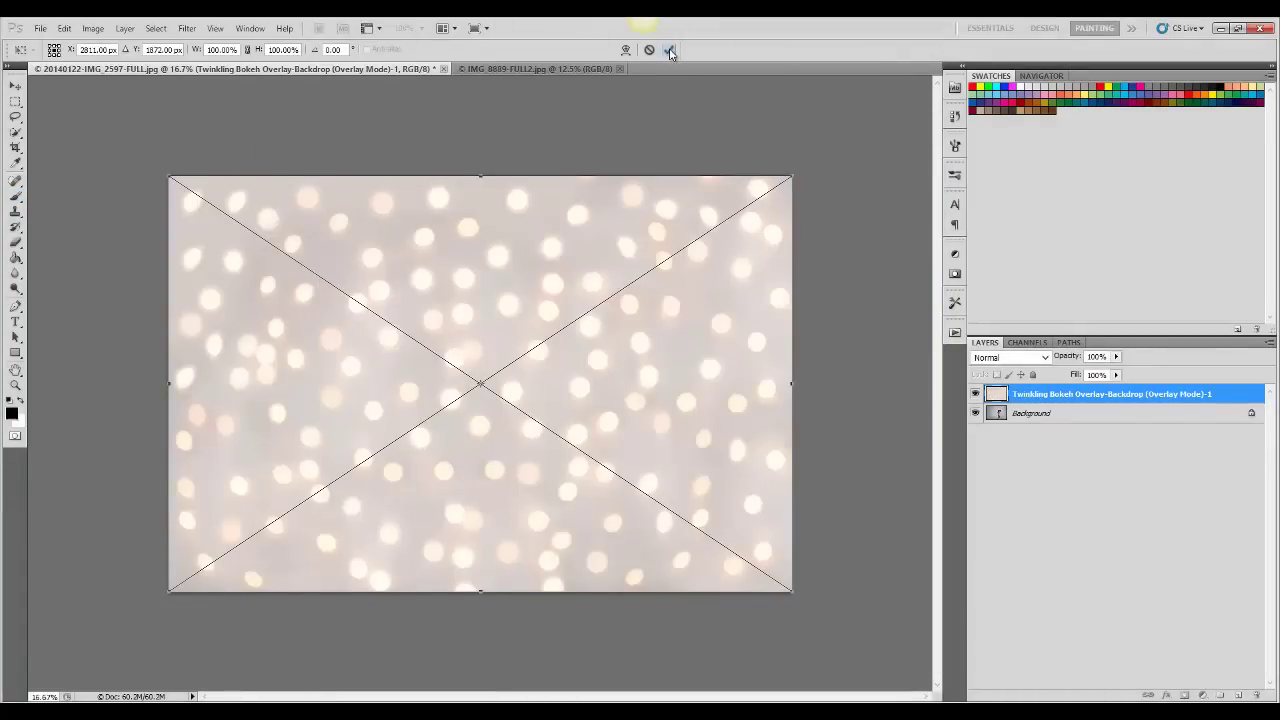
- Commit the placed bokeh layer, add a white layer mask, and make black the foreground colour
{"action": "left_click", "coordinate": [670, 50]}
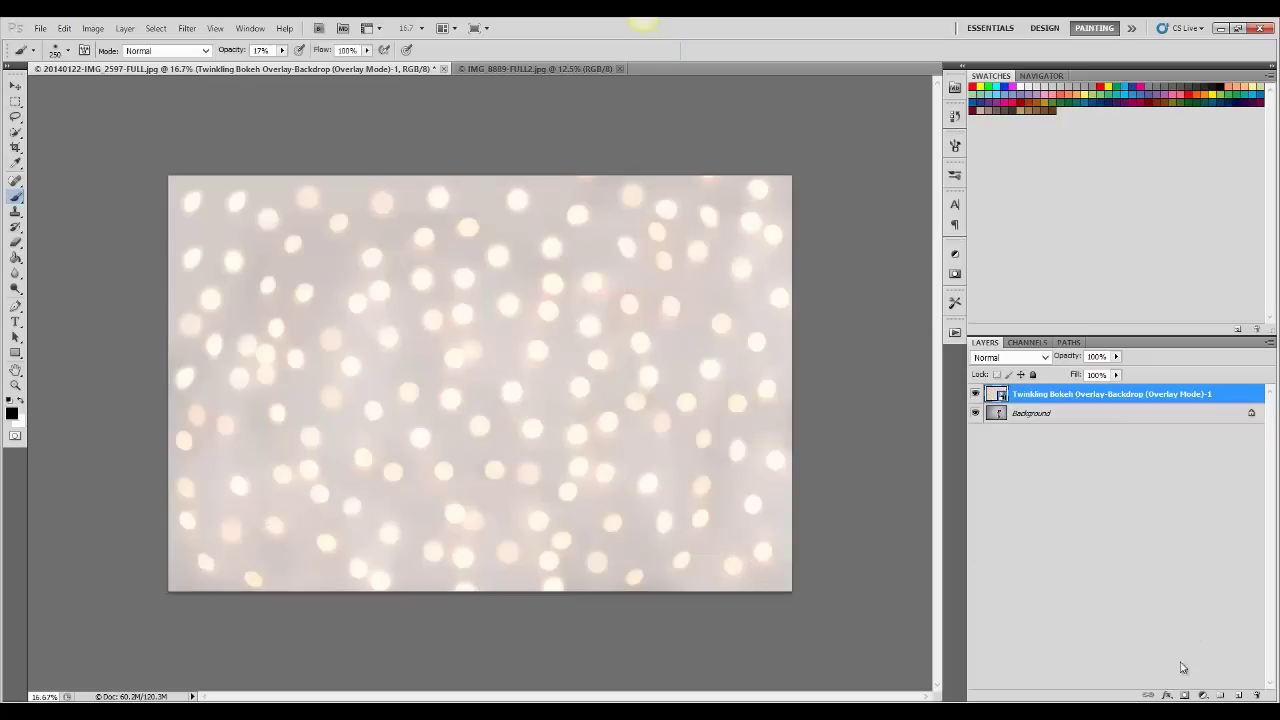
{"action": "left_click", "coordinate": [1185, 695]}
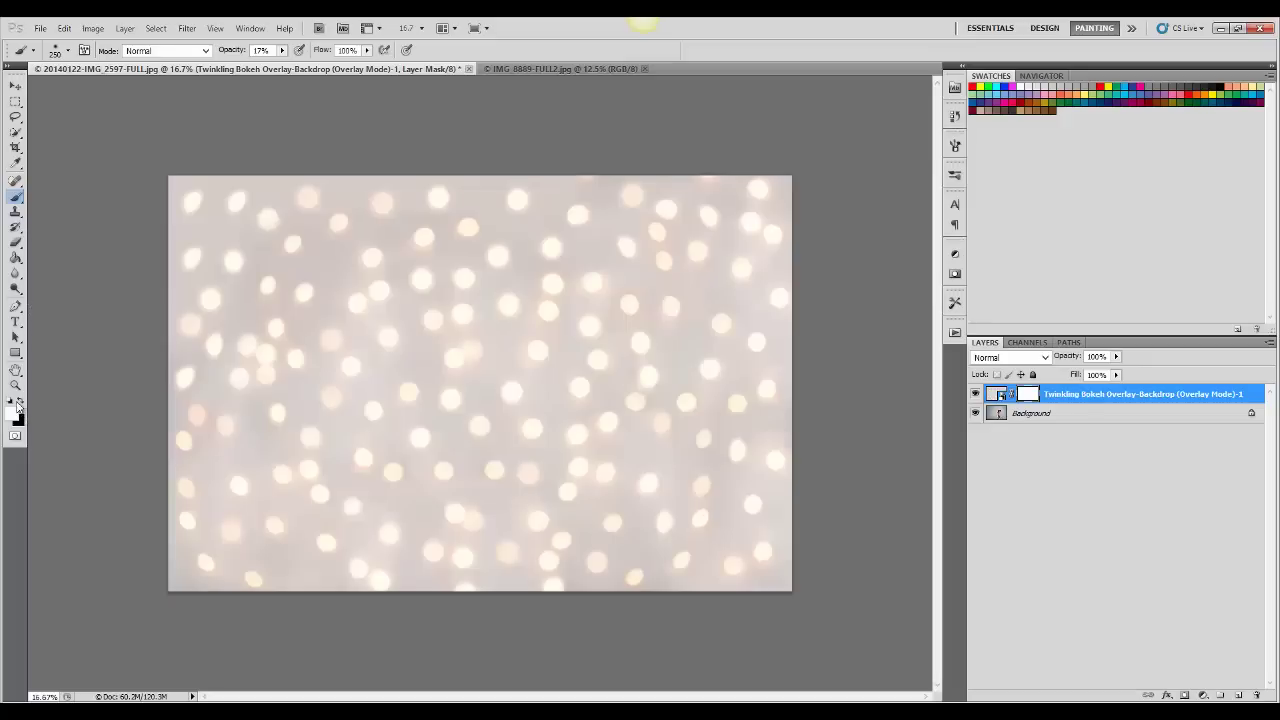
{"action": "left_click", "coordinate": [20, 401]}
- Raise the brush opacity to 100% for painting on the mask
{"action": "left_click", "coordinate": [68, 50]}
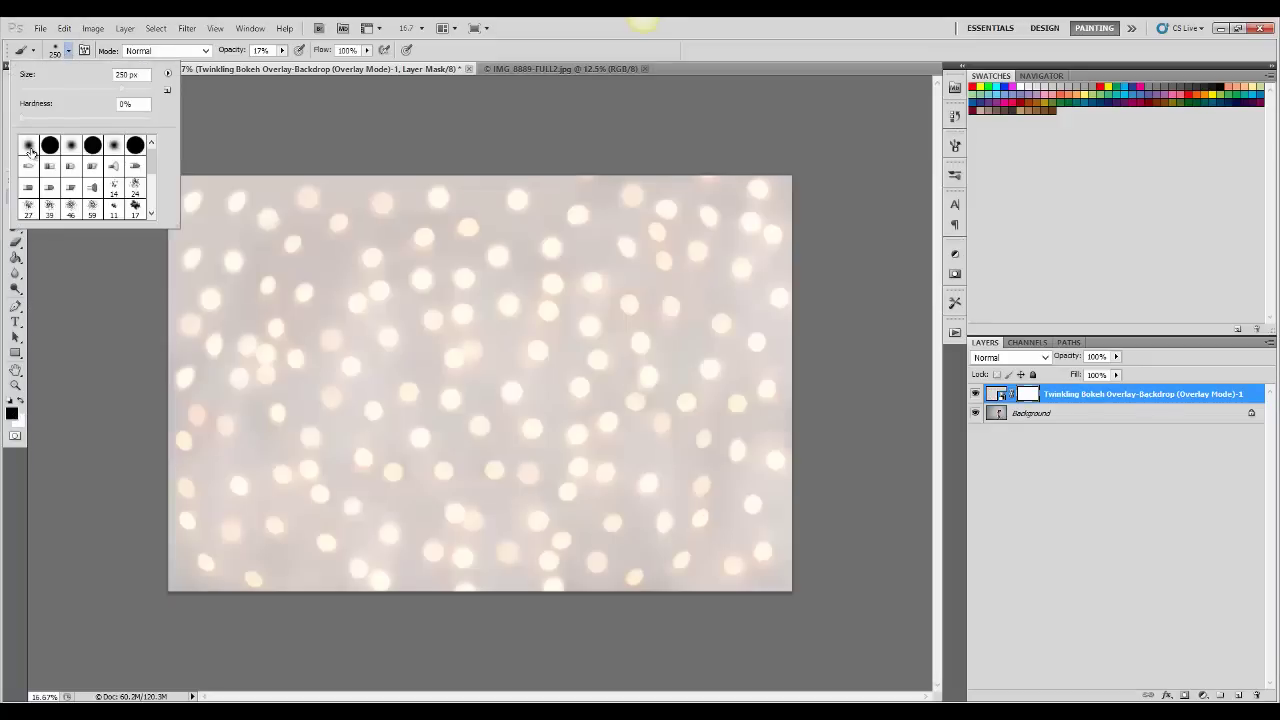
{"action": "left_click", "coordinate": [283, 54]}
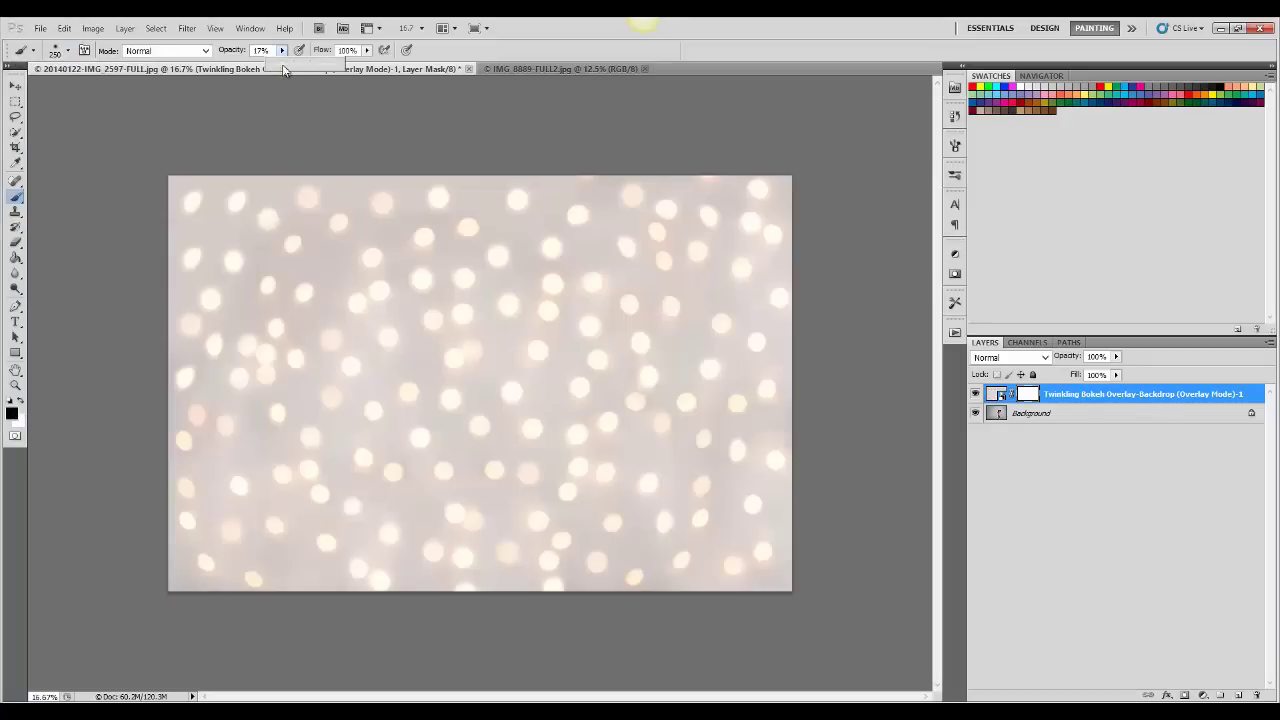
{"action": "left_click_drag", "start_coordinate": [283, 70], "coordinate": [403, 106]}
{"action": "left_click", "coordinate": [1047, 358]}
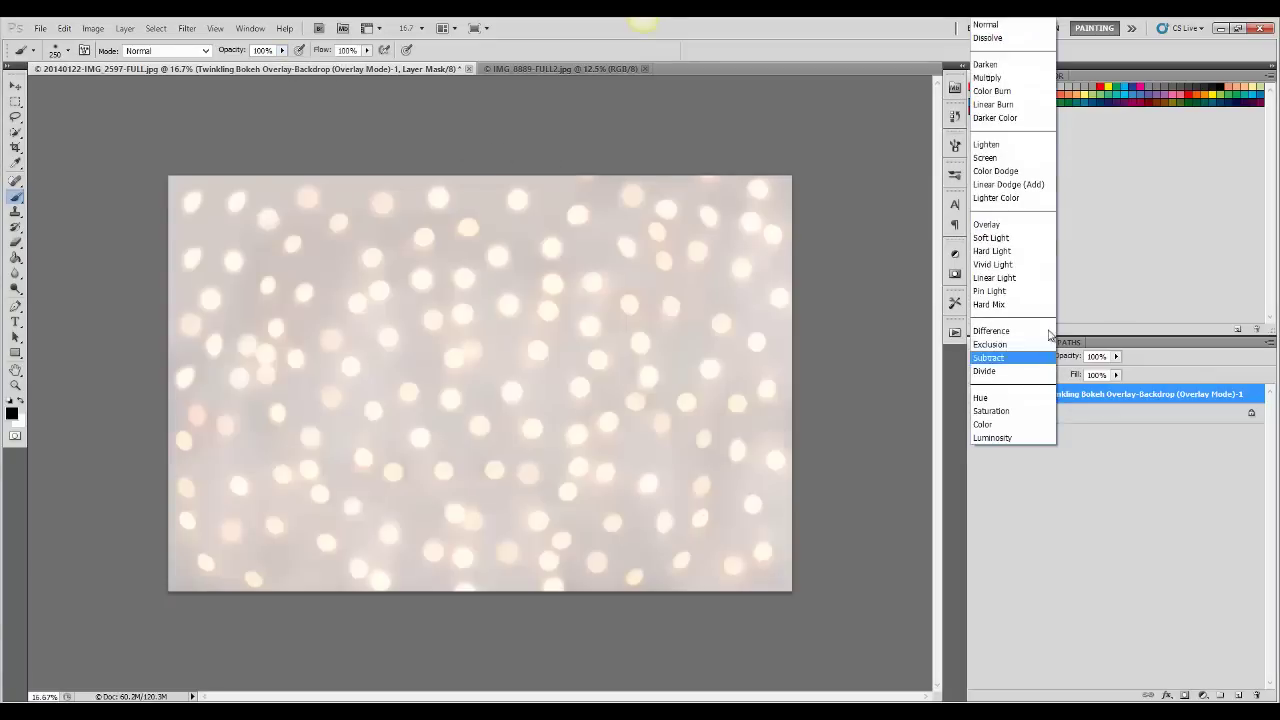
- Switch the bokeh layer to Overlay and paint its mask black over the boy's face, hair, shirt and shoulder
{"action": "left_click", "coordinate": [1005, 224]}
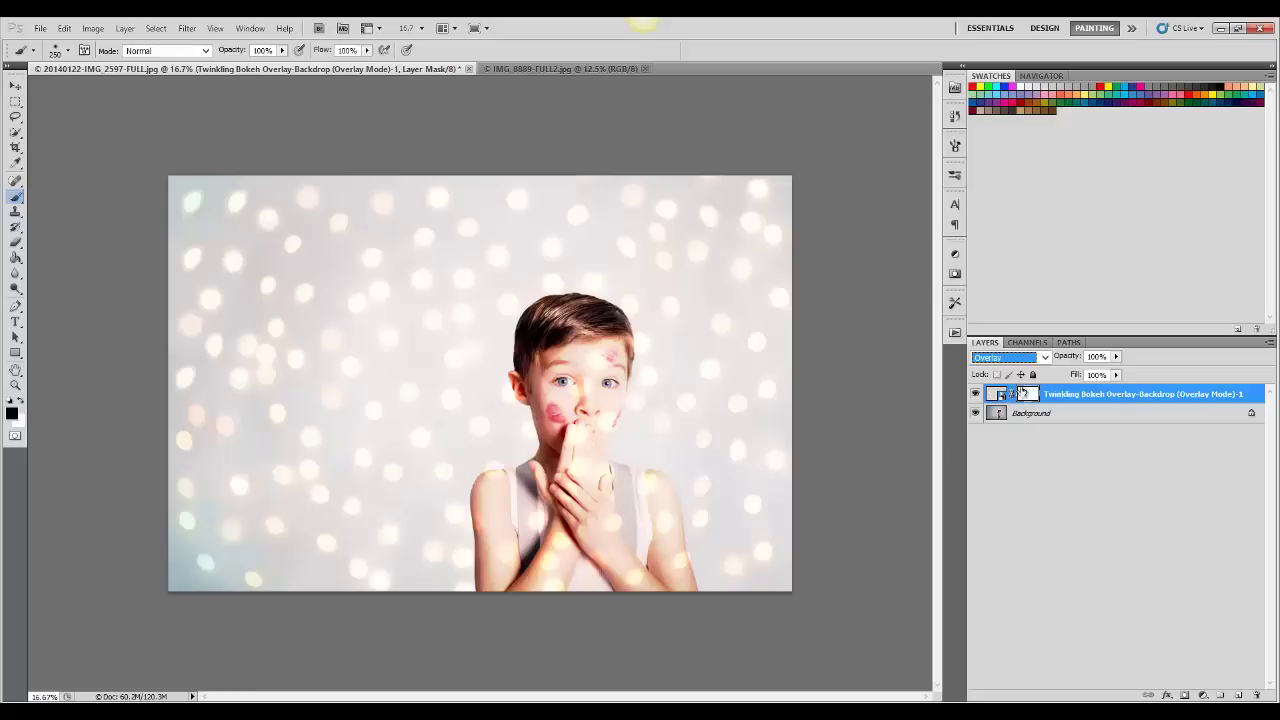
{"action": "left_click", "coordinate": [591, 352]}
{"action": "mouse_move", "coordinate": [591, 352]}
{"action": "left_mouse_down"}
{"action": "mouse_move", "coordinate": [577, 420]}
{"action": "mouse_move", "coordinate": [545, 400]}
{"action": "mouse_move", "coordinate": [543, 313]}
{"action": "mouse_move", "coordinate": [535, 320]}
{"action": "mouse_move", "coordinate": [595, 318]}
{"action": "mouse_move", "coordinate": [615, 335]}
{"action": "mouse_move", "coordinate": [618, 405]}
{"action": "mouse_move", "coordinate": [596, 440]}
{"action": "mouse_move", "coordinate": [581, 380]}
{"action": "mouse_move", "coordinate": [526, 393]}
{"action": "mouse_move", "coordinate": [515, 380]}
{"action": "mouse_move", "coordinate": [558, 409]}
{"action": "mouse_move", "coordinate": [572, 525]}
{"action": "mouse_move", "coordinate": [578, 416]}
{"action": "mouse_move", "coordinate": [600, 520]}
{"action": "mouse_move", "coordinate": [592, 585]}
{"action": "mouse_move", "coordinate": [560, 563]}
{"action": "mouse_move", "coordinate": [553, 537]}
{"action": "mouse_move", "coordinate": [509, 517]}
{"action": "mouse_move", "coordinate": [488, 585]}
{"action": "mouse_move", "coordinate": [490, 482]}
{"action": "mouse_move", "coordinate": [515, 478]}
{"action": "mouse_move", "coordinate": [530, 497]}
{"action": "mouse_move", "coordinate": [520, 538]}
{"action": "left_mouse_up"}
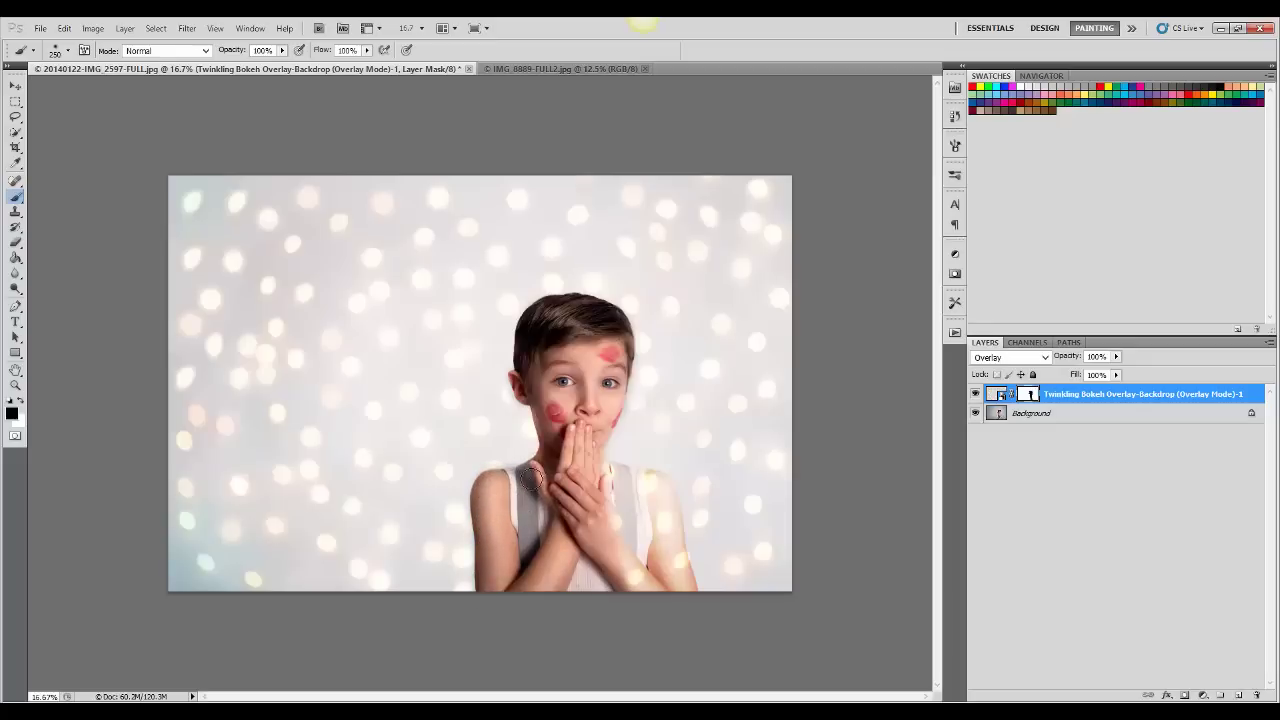
{"action": "mouse_move", "coordinate": [531, 476]}
{"action": "left_mouse_down"}
{"action": "mouse_move", "coordinate": [611, 520]}
{"action": "mouse_move", "coordinate": [632, 578]}
{"action": "mouse_move", "coordinate": [685, 621]}
{"action": "left_mouse_up"}
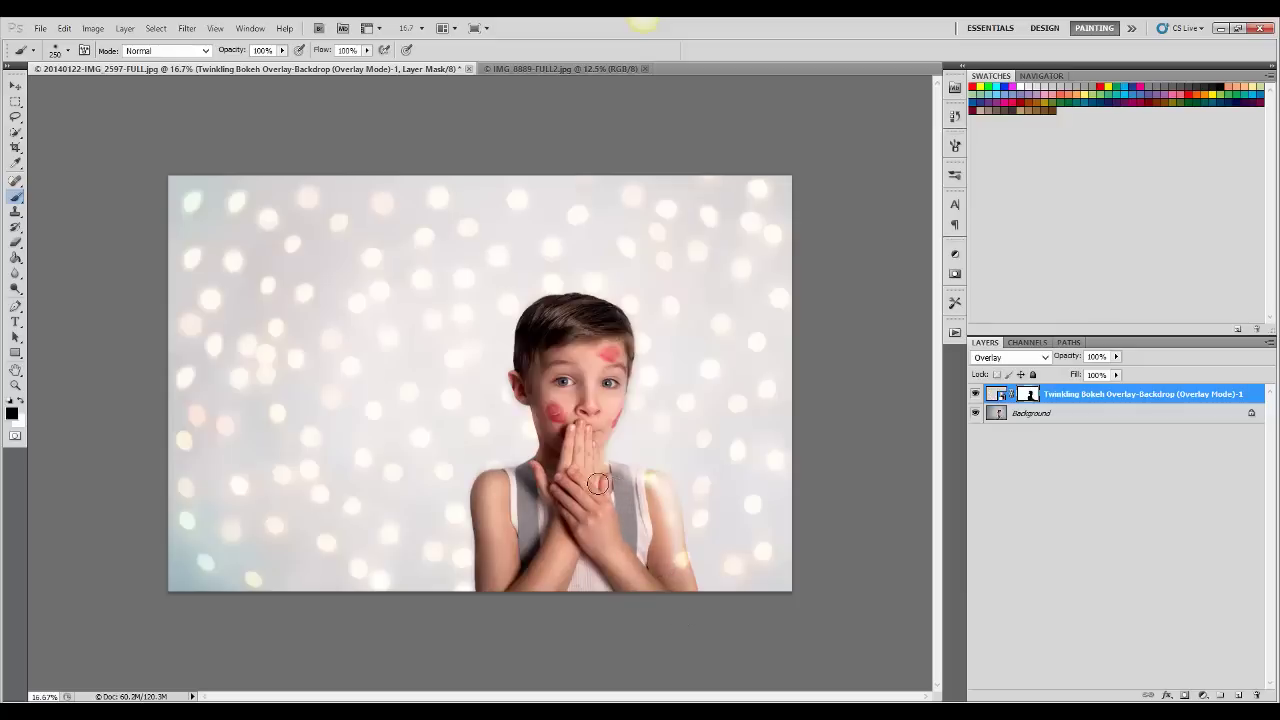
{"action": "mouse_move", "coordinate": [600, 478]}
{"action": "left_mouse_down"}
{"action": "mouse_move", "coordinate": [657, 486]}
{"action": "mouse_move", "coordinate": [661, 514]}
{"action": "mouse_move", "coordinate": [660, 492]}
{"action": "mouse_move", "coordinate": [681, 607]}
{"action": "left_mouse_up"}
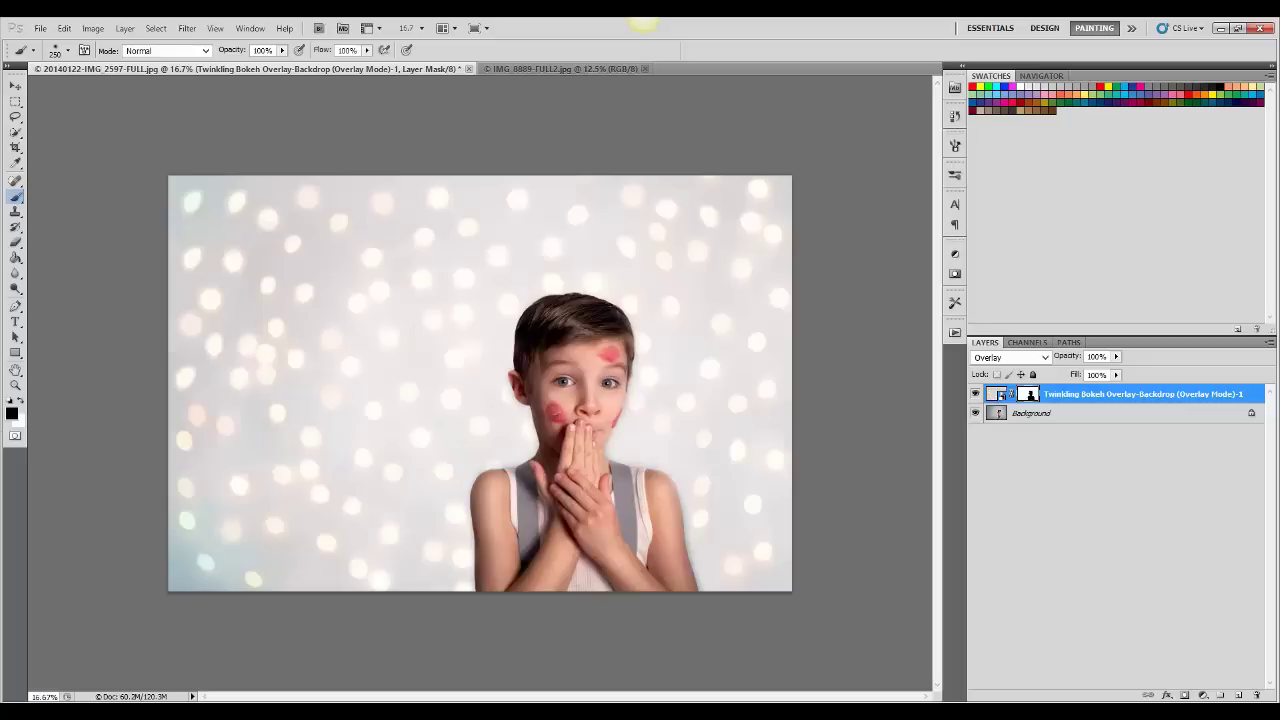
- Touch up the mask edges with a 150 px, 18% opacity brush, toggling the bokeh layer to compare
{"action": "left_click", "coordinate": [20, 401]}
{"action": "key", "text": "bracketleft"}
{"action": "key", "text": "bracketleft"}
{"action": "key", "text": "bracketleft"}
{"action": "key", "text": "bracketleft"}
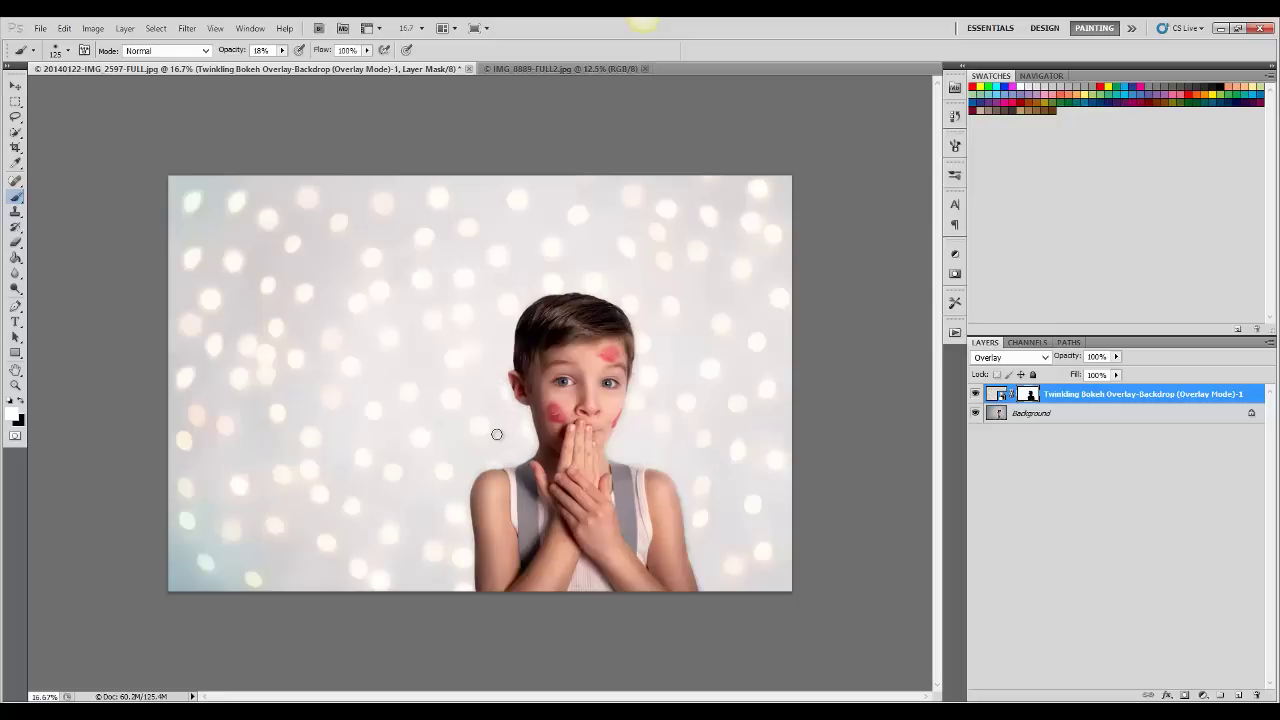
{"action": "left_click", "coordinate": [22, 401]}
{"action": "left_click", "coordinate": [976, 394]}
{"action": "left_click", "coordinate": [976, 396]}
- Add a Levels adjustment clipped to the bokeh layer with the midtone set to 0.69
{"action": "left_click", "coordinate": [1201, 695]}
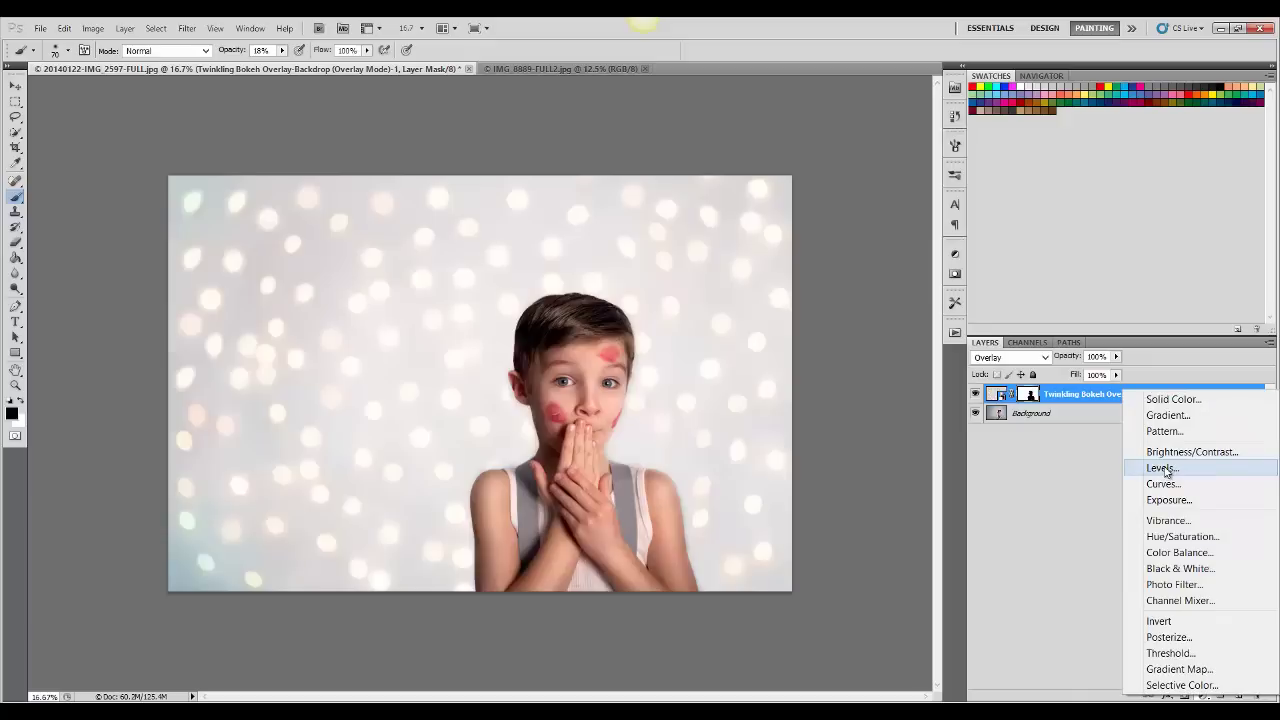
{"action": "left_click", "coordinate": [1162, 468]}
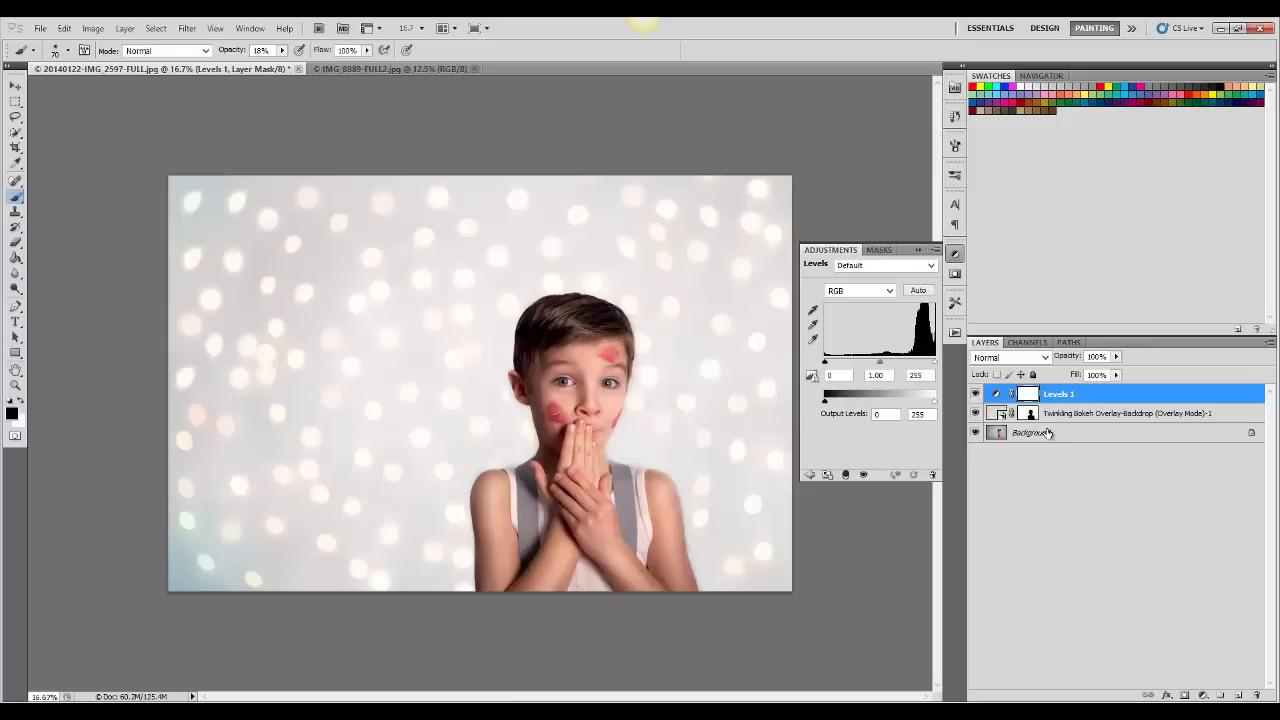
{"action": "key", "text": "ctrl+alt+g"}
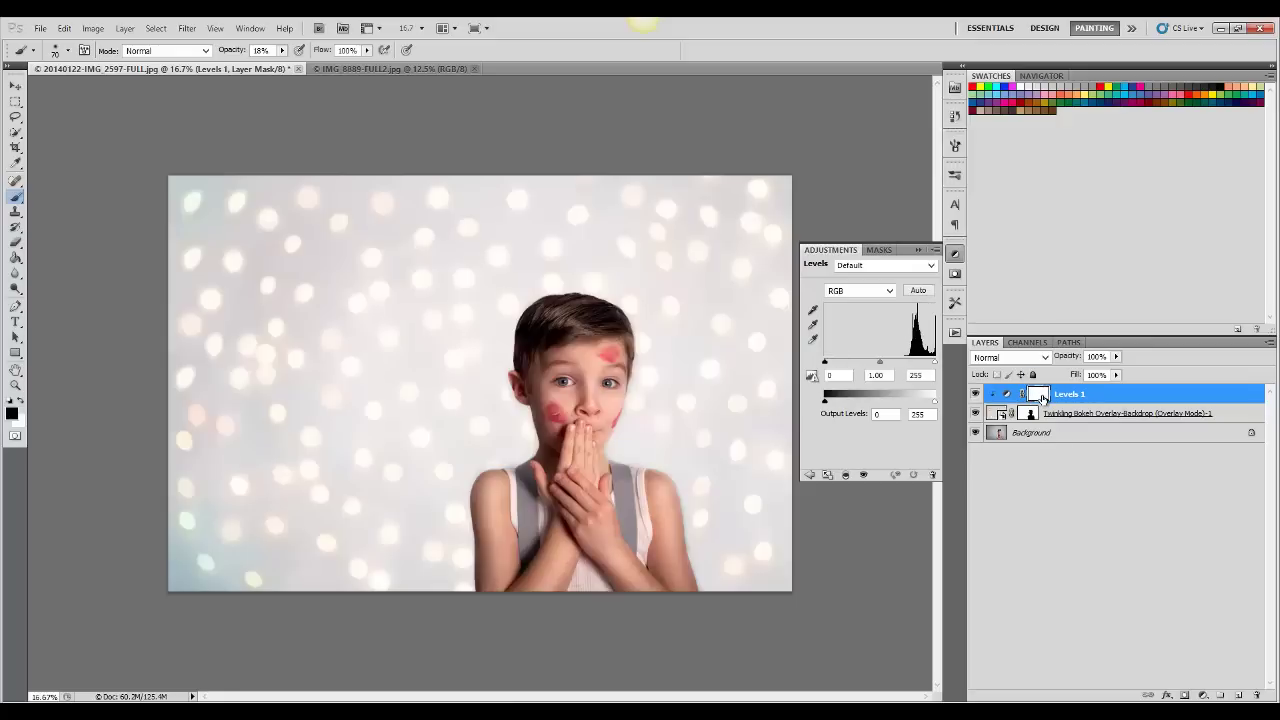
{"action": "mouse_move", "coordinate": [882, 366]}
{"action": "left_mouse_down"}
{"action": "mouse_move", "coordinate": [906, 366]}
{"action": "mouse_move", "coordinate": [893, 366]}
{"action": "left_mouse_up"}
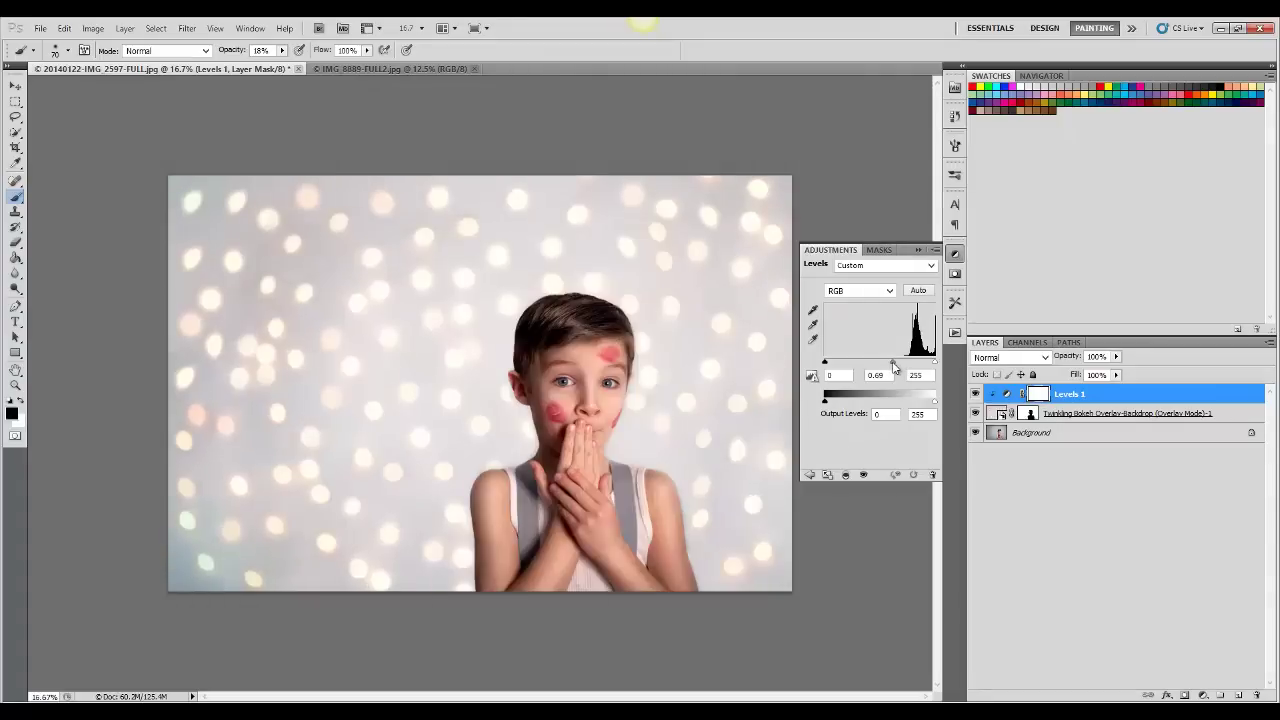
- Compare the result by toggling the Levels layer and all overlays off and on
{"action": "left_click", "coordinate": [976, 394]}
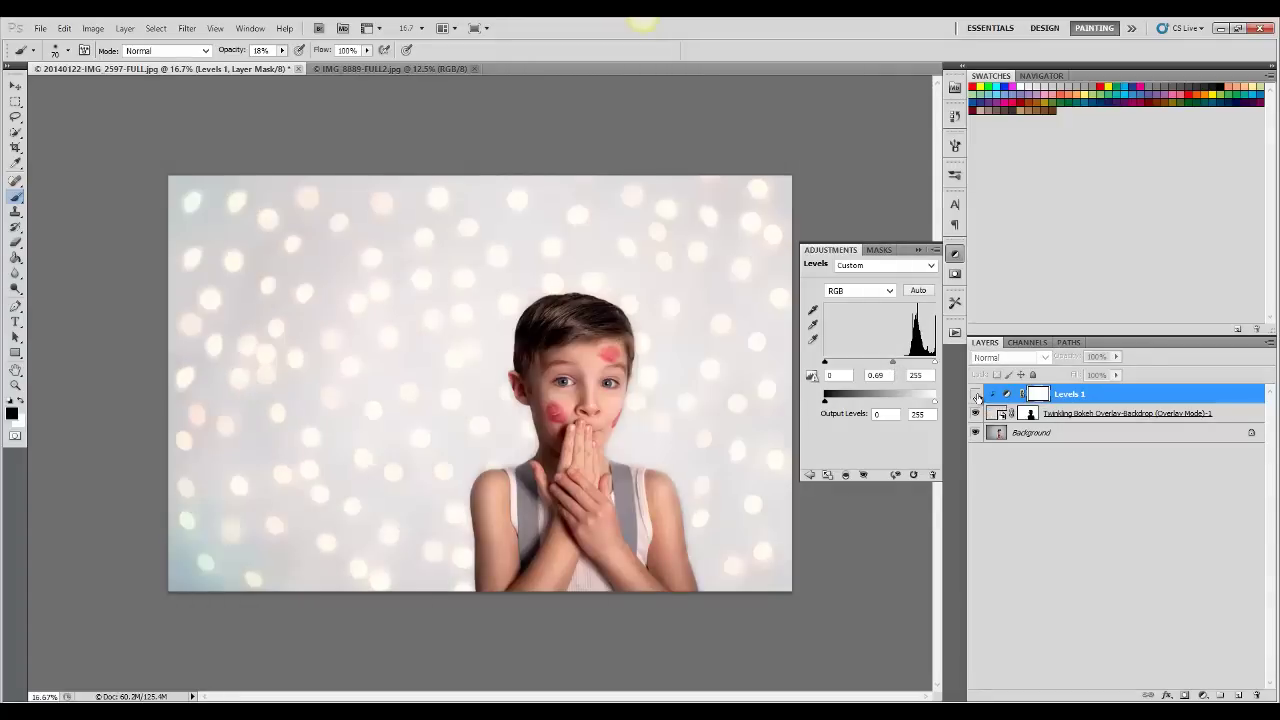
{"action": "left_click", "coordinate": [976, 394]}
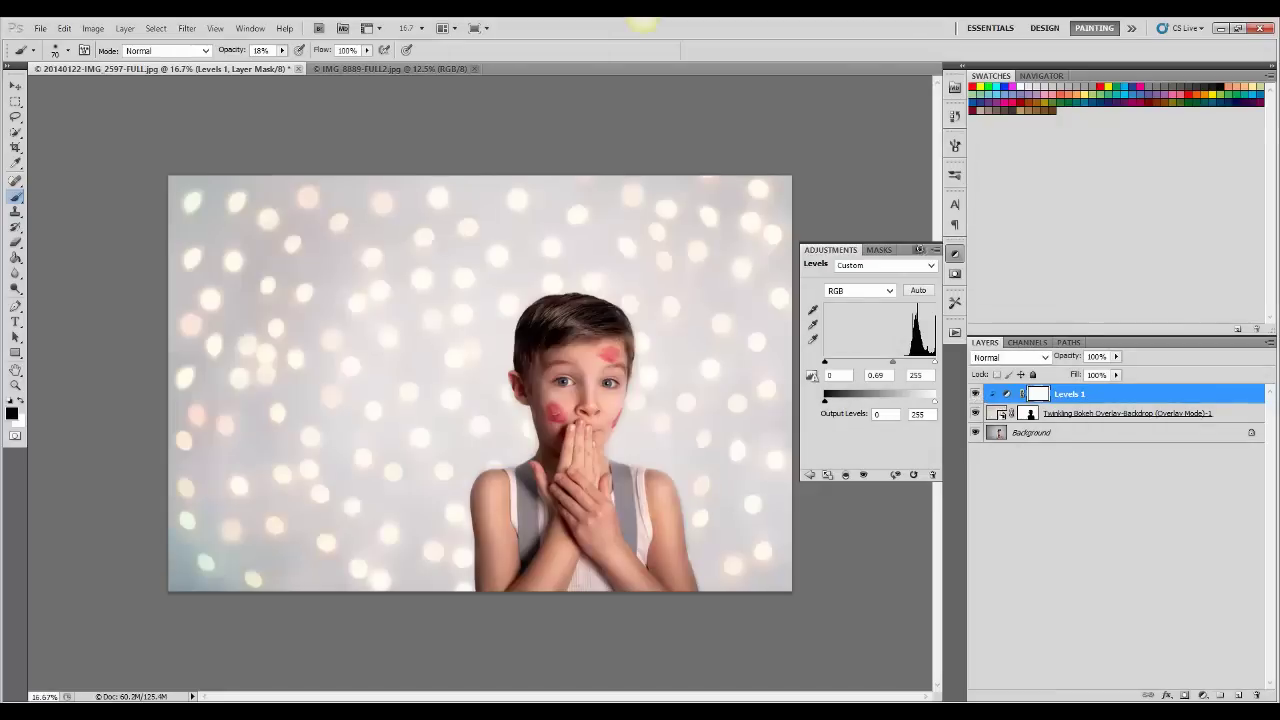
{"action": "left_click", "coordinate": [920, 250]}
{"action": "left_click", "coordinate": [976, 394]}
{"action": "left_click", "coordinate": [976, 394]}
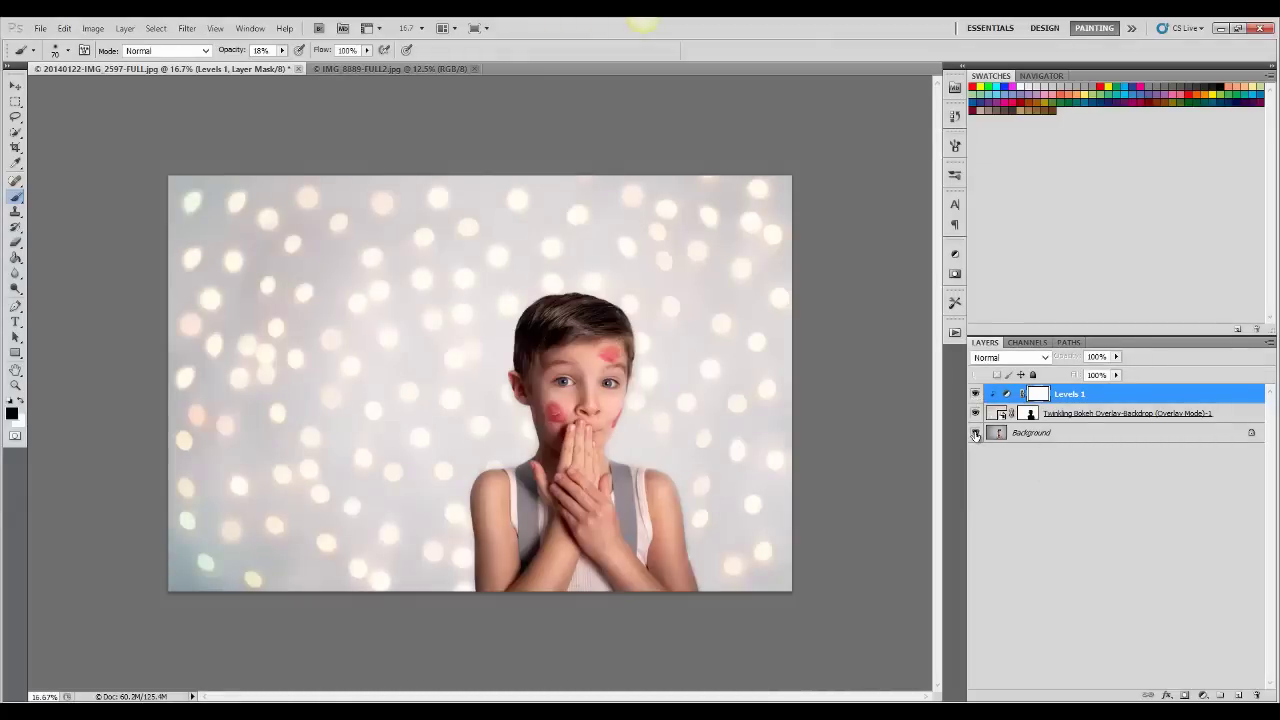
{"action": "left_click", "coordinate": [977, 435], "text": "alt"}
{"action": "left_click", "coordinate": [977, 436], "text": "alt"}
- On IMG_8889-FULL2, place the Twinkling Bokeh Overlay-Twinkle (Screen Mode)-3 image
{"action": "left_click", "coordinate": [337, 70]}
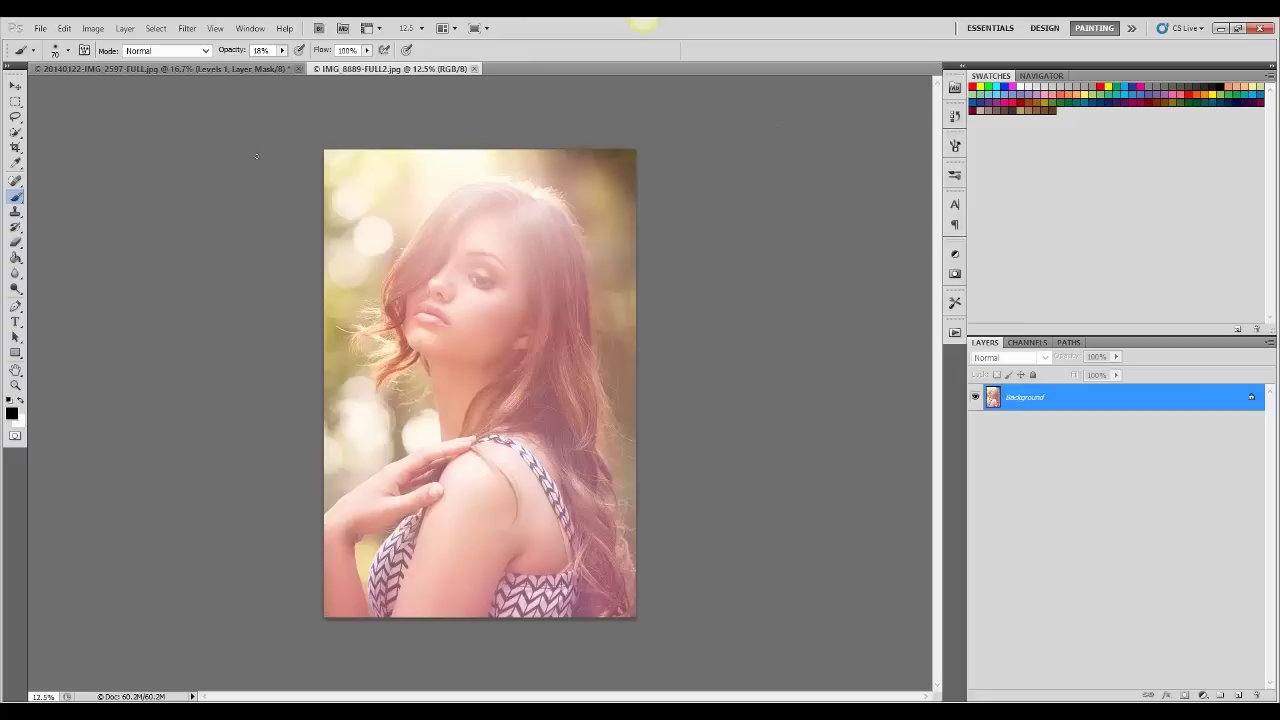
{"action": "left_click", "coordinate": [40, 28]}
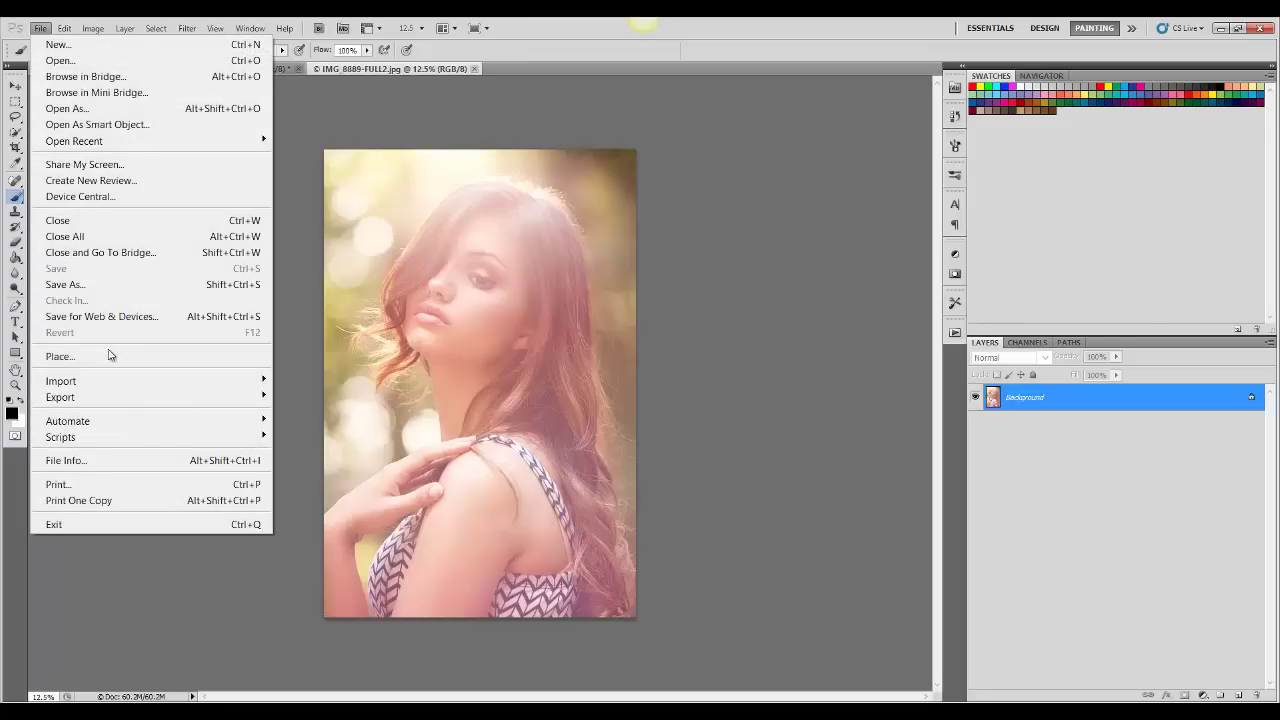
{"action": "left_click", "coordinate": [60, 357]}
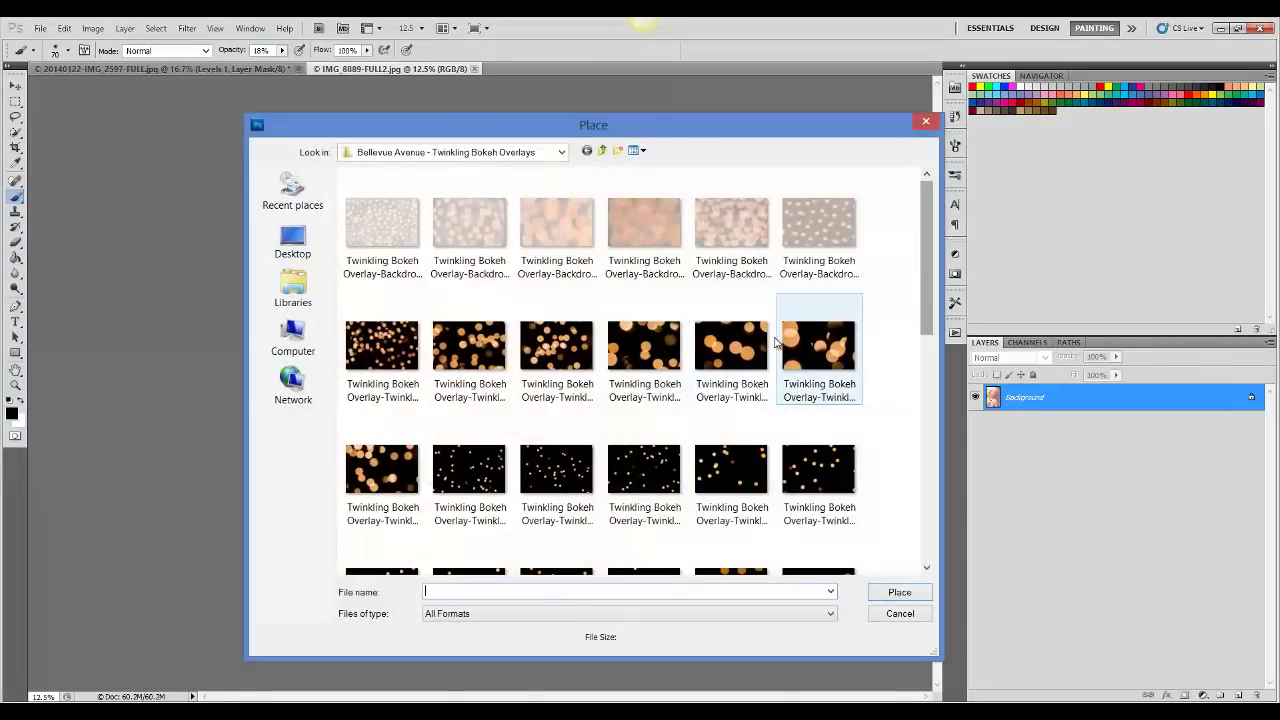
{"action": "left_click", "coordinate": [556, 355]}
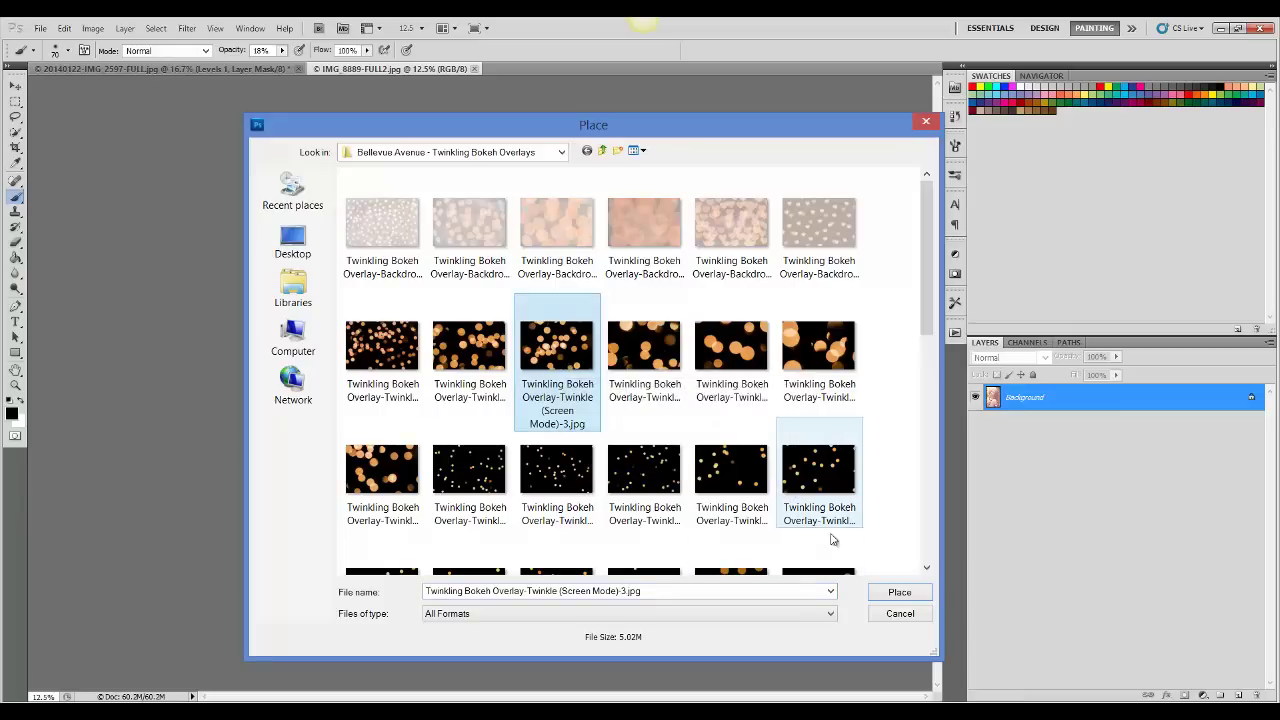
{"action": "left_click", "coordinate": [899, 592]}
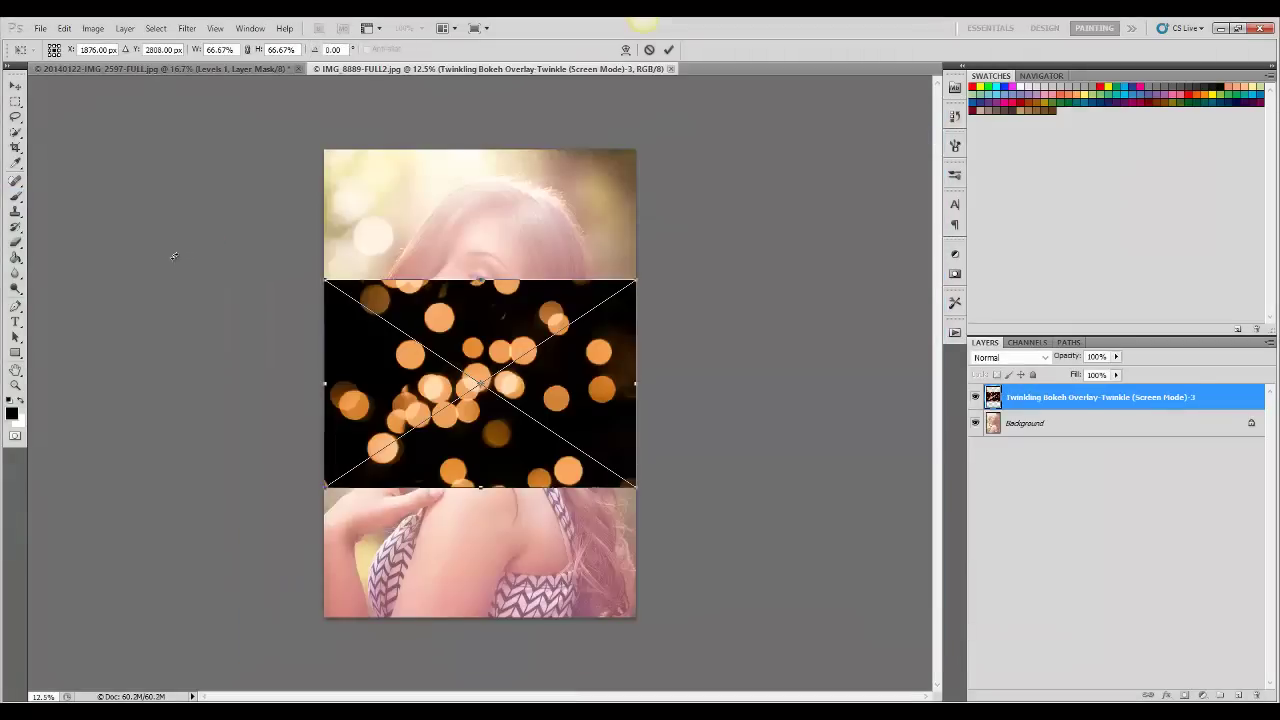
- Rotate the overlay 90° clockwise, scale it to fill the canvas, and commit
{"action": "left_click", "coordinate": [64, 28]}
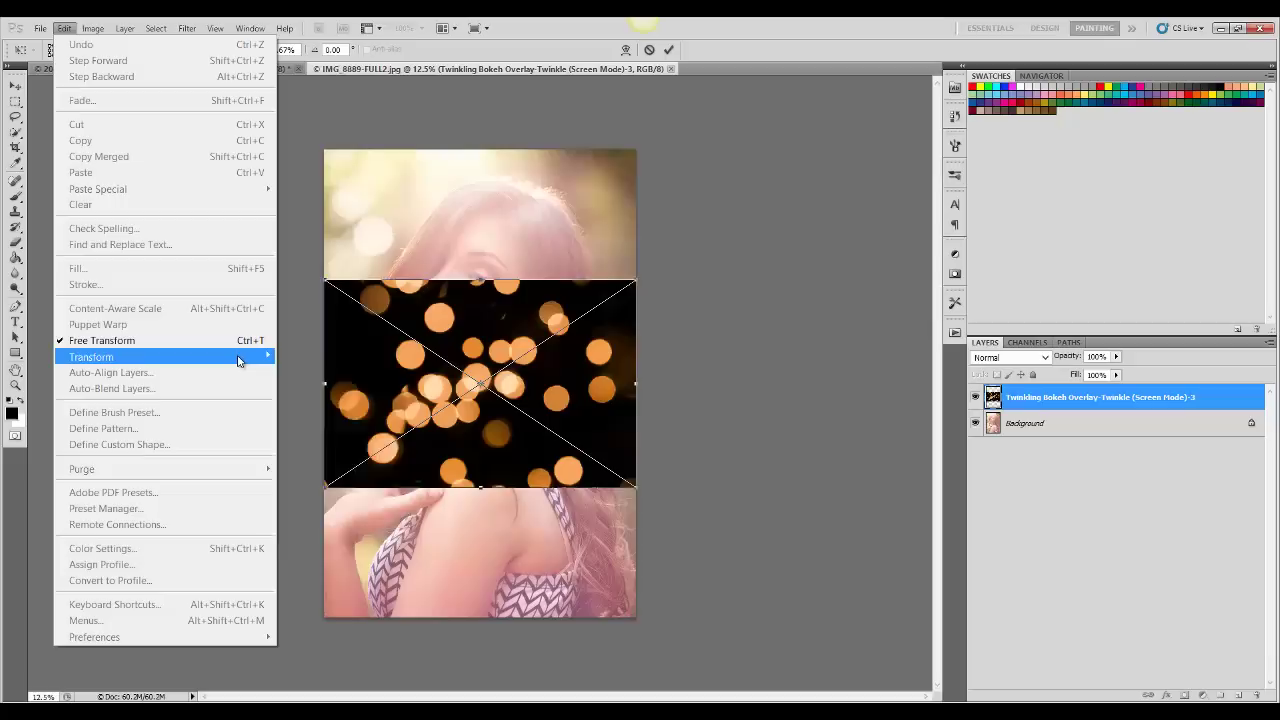
{"action": "mouse_move", "coordinate": [243, 357]}
{"action": "left_click", "coordinate": [358, 500]}
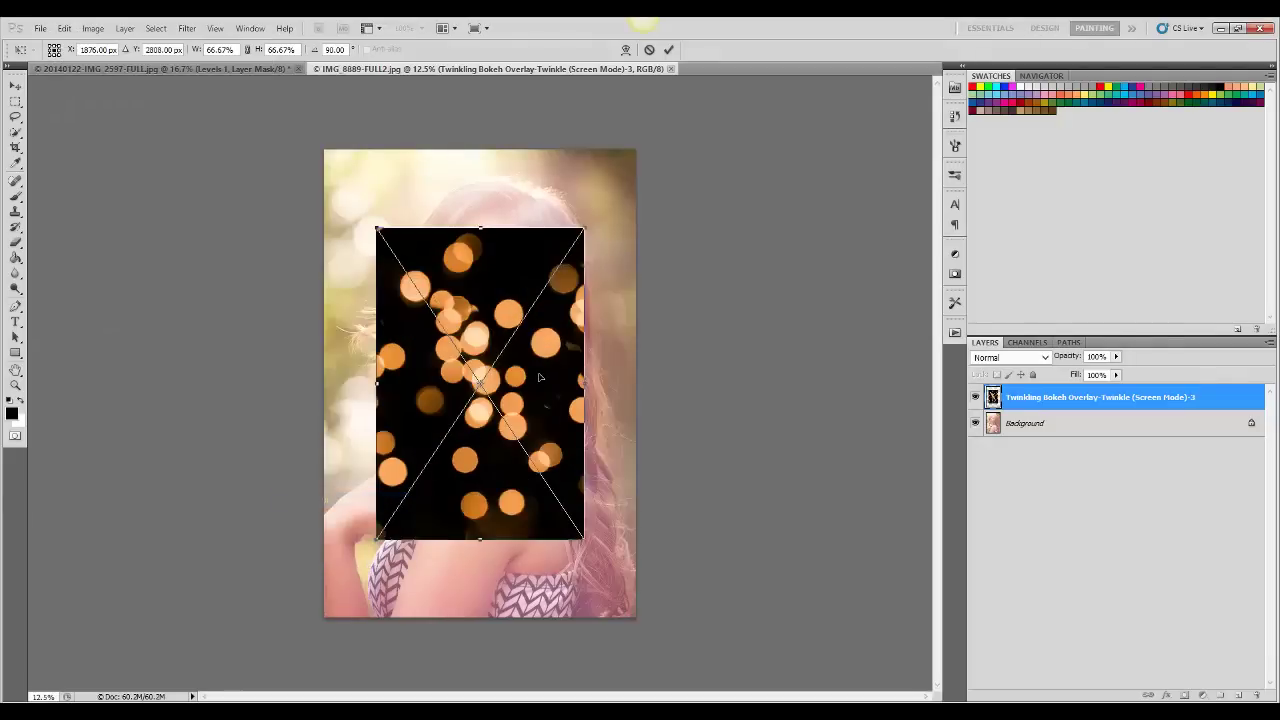
{"action": "left_click_drag", "start_coordinate": [588, 222], "coordinate": [657, 172]}
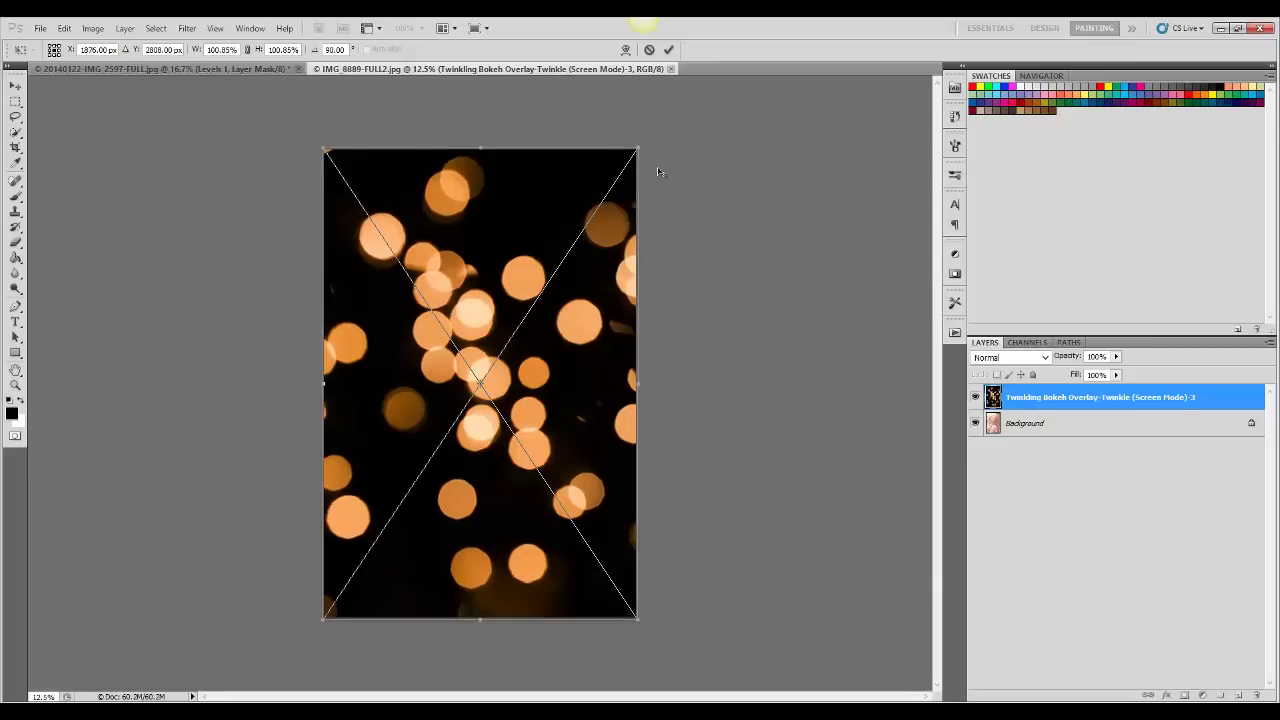
{"action": "left_click", "coordinate": [671, 51]}
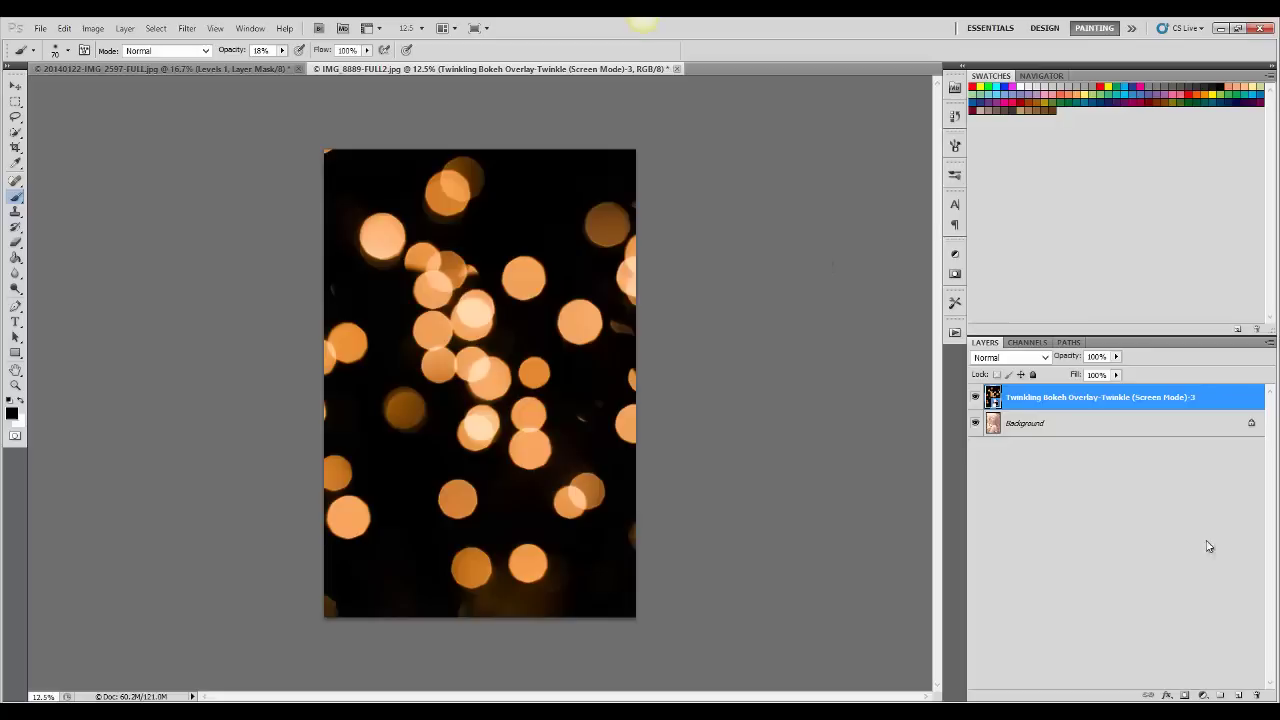
- Add a layer mask to the Twinkle overlay and set its blend mode to Screen
{"action": "left_click", "coordinate": [1185, 695]}
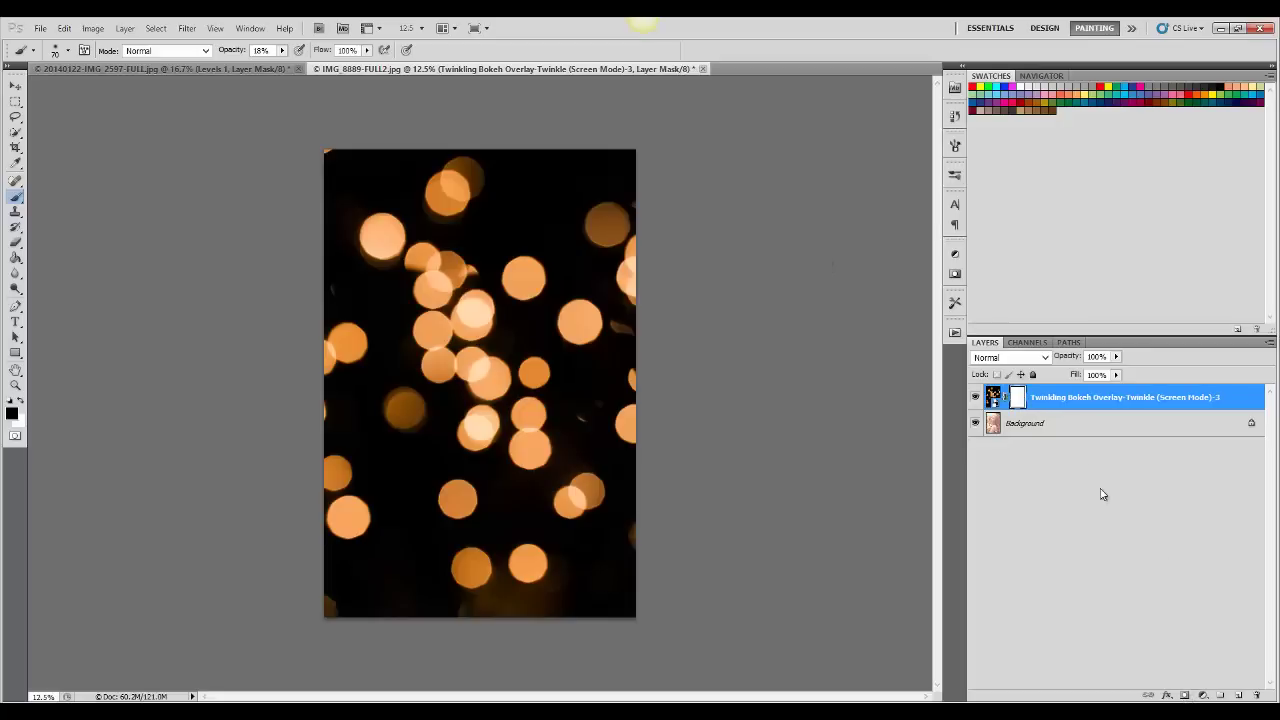
{"action": "left_click", "coordinate": [1042, 358]}
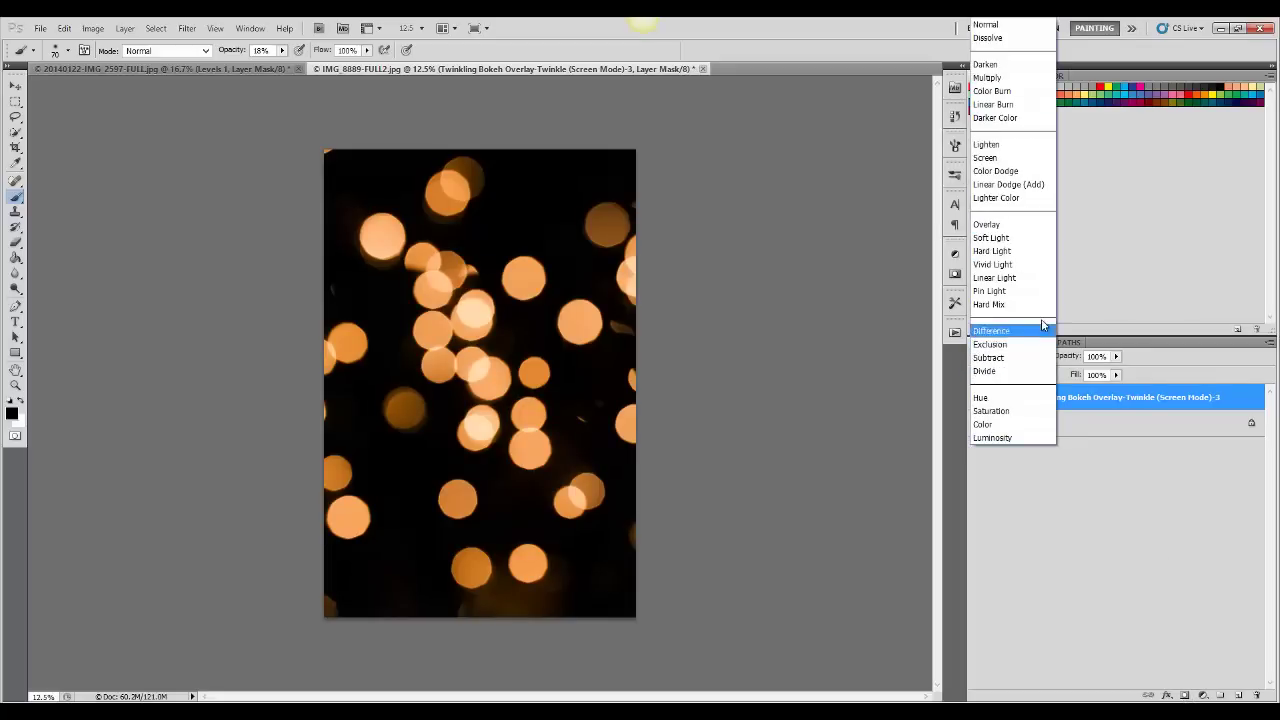
{"action": "left_click", "coordinate": [995, 157]}
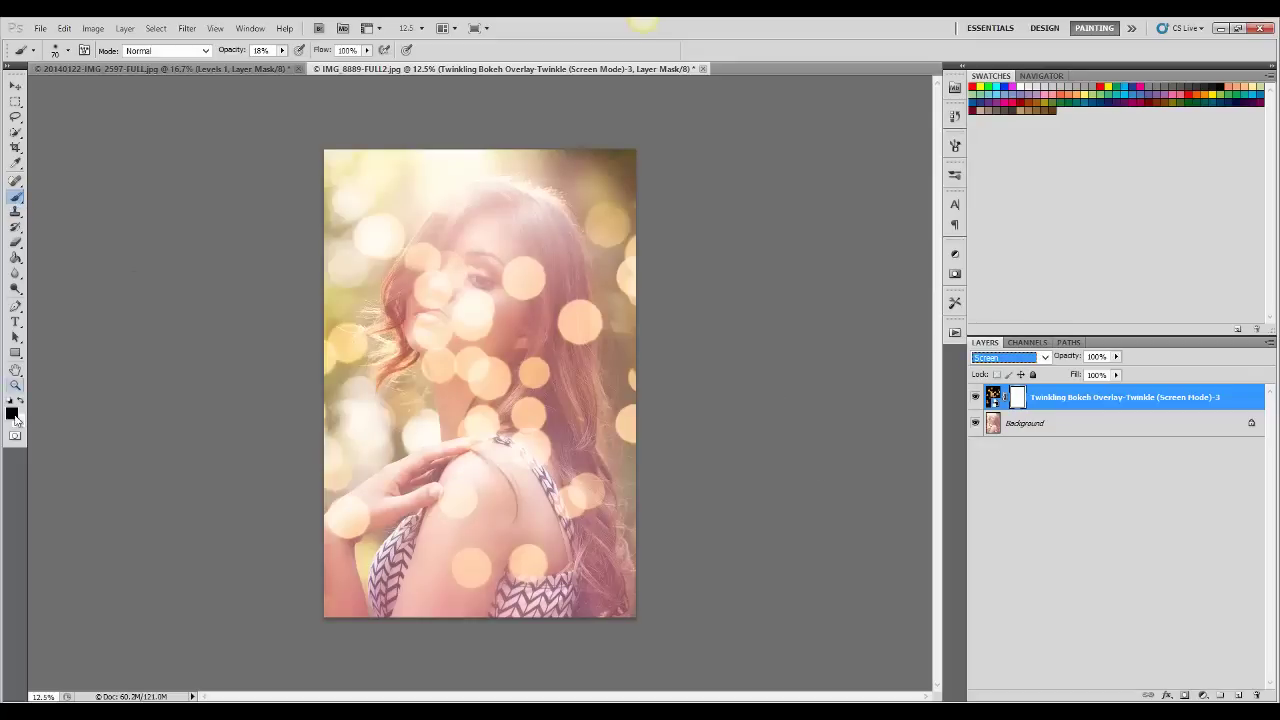
{"action": "left_click_drag", "start_coordinate": [282, 50], "coordinate": [283, 68]}
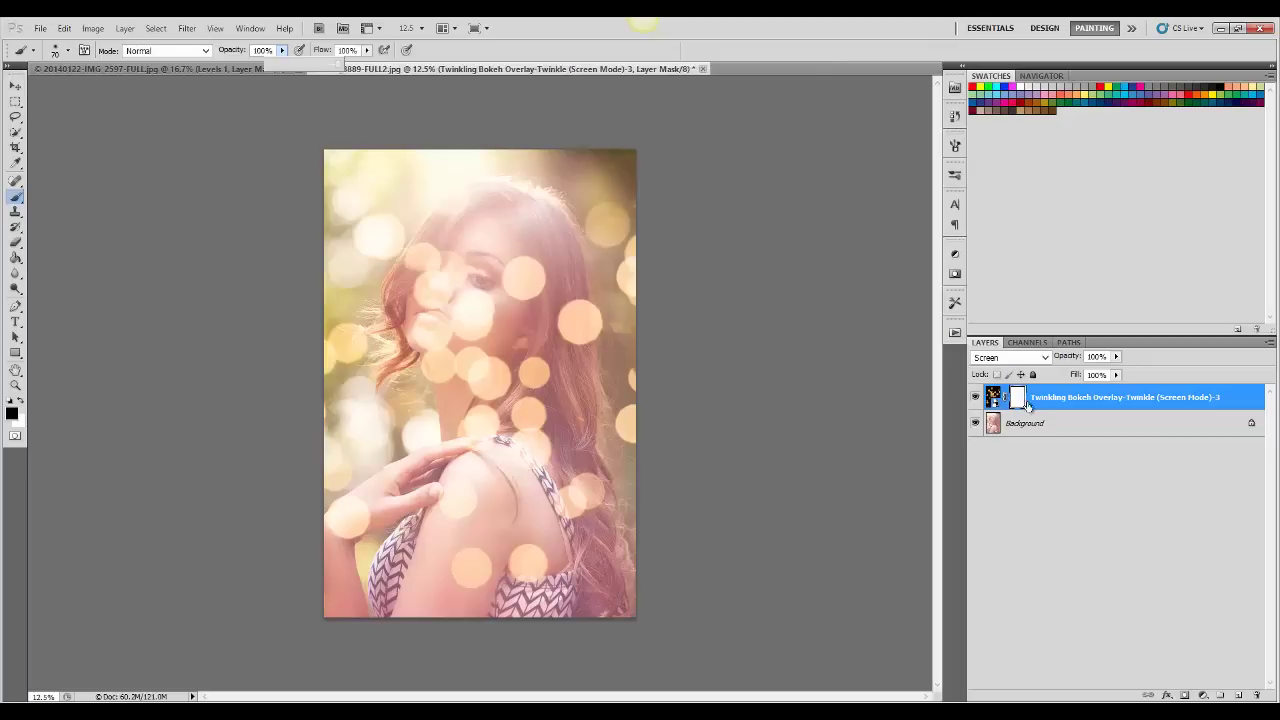
- With a larger brush, paint the mask black over the girl's face, neck and shoulder
{"action": "key", "text": "bracketright"}
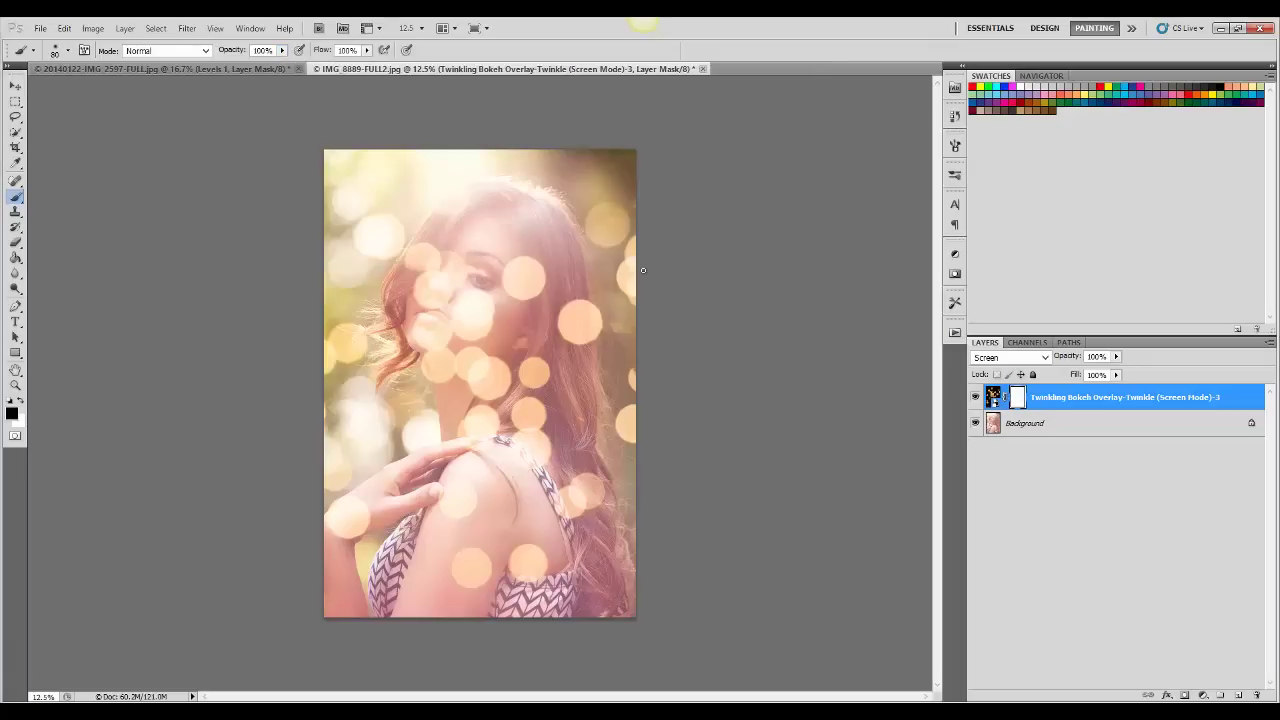
{"action": "key", "text": "bracketright"}
{"action": "key", "text": "bracketright"}
{"action": "key", "text": "bracketright"}
{"action": "key", "text": "bracketright"}
{"action": "key", "text": "bracketright"}
{"action": "mouse_move", "coordinate": [514, 271]}
{"action": "left_mouse_down"}
{"action": "mouse_move", "coordinate": [492, 266]}
{"action": "mouse_move", "coordinate": [475, 350]}
{"action": "mouse_move", "coordinate": [450, 290]}
{"action": "mouse_move", "coordinate": [428, 285]}
{"action": "mouse_move", "coordinate": [420, 262]}
{"action": "mouse_move", "coordinate": [430, 344]}
{"action": "mouse_move", "coordinate": [495, 375]}
{"action": "left_mouse_up"}
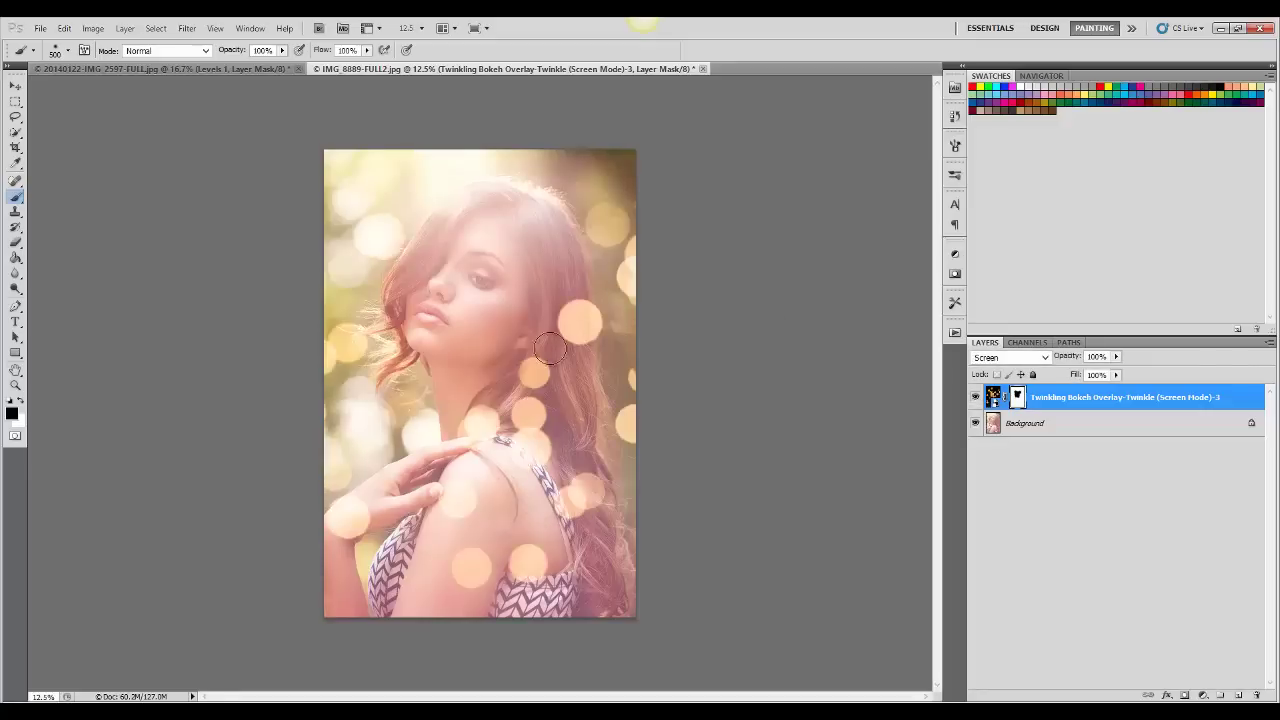
{"action": "mouse_move", "coordinate": [549, 348]}
{"action": "left_mouse_down"}
{"action": "mouse_move", "coordinate": [536, 376]}
{"action": "mouse_move", "coordinate": [505, 378]}
{"action": "left_mouse_up"}
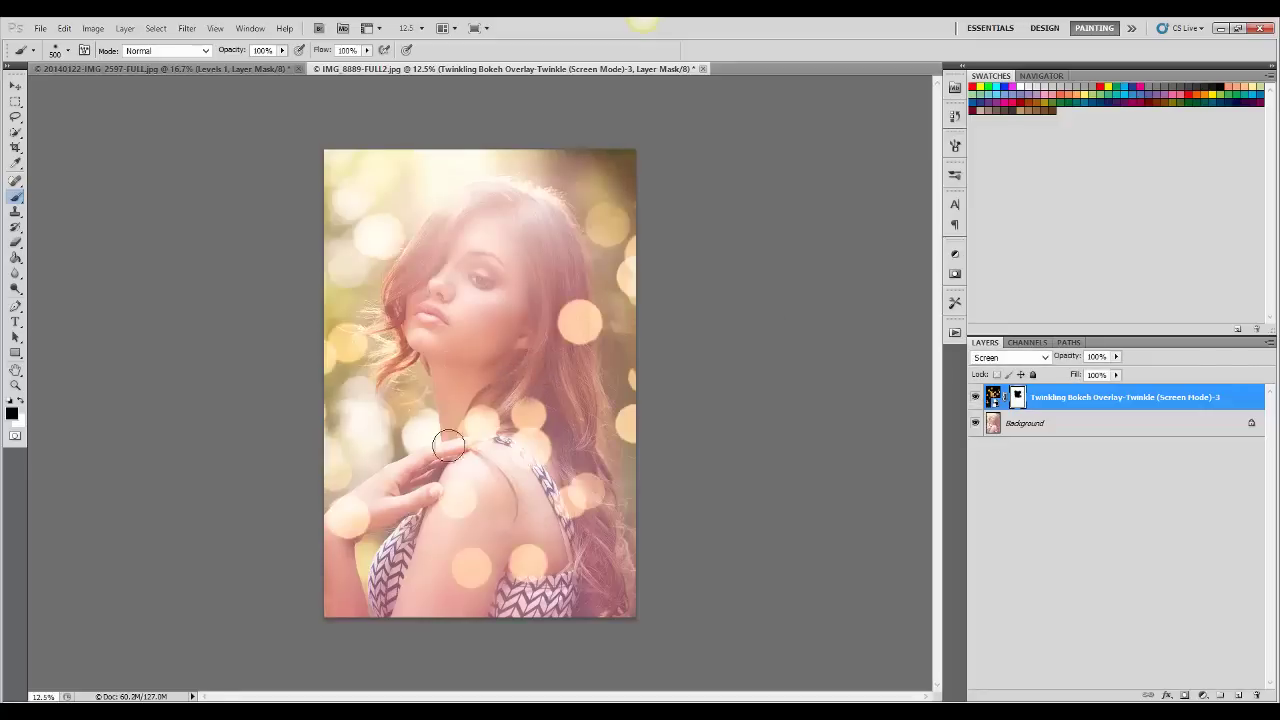
{"action": "mouse_move", "coordinate": [448, 447]}
{"action": "left_mouse_down"}
{"action": "mouse_move", "coordinate": [479, 409]}
{"action": "mouse_move", "coordinate": [549, 406]}
{"action": "mouse_move", "coordinate": [523, 431]}
{"action": "mouse_move", "coordinate": [527, 455]}
{"action": "mouse_move", "coordinate": [530, 425]}
{"action": "mouse_move", "coordinate": [477, 413]}
{"action": "mouse_move", "coordinate": [478, 459]}
{"action": "mouse_move", "coordinate": [450, 508]}
{"action": "mouse_move", "coordinate": [477, 509]}
{"action": "mouse_move", "coordinate": [449, 522]}
{"action": "mouse_move", "coordinate": [438, 487]}
{"action": "mouse_move", "coordinate": [491, 451]}
{"action": "left_mouse_up"}
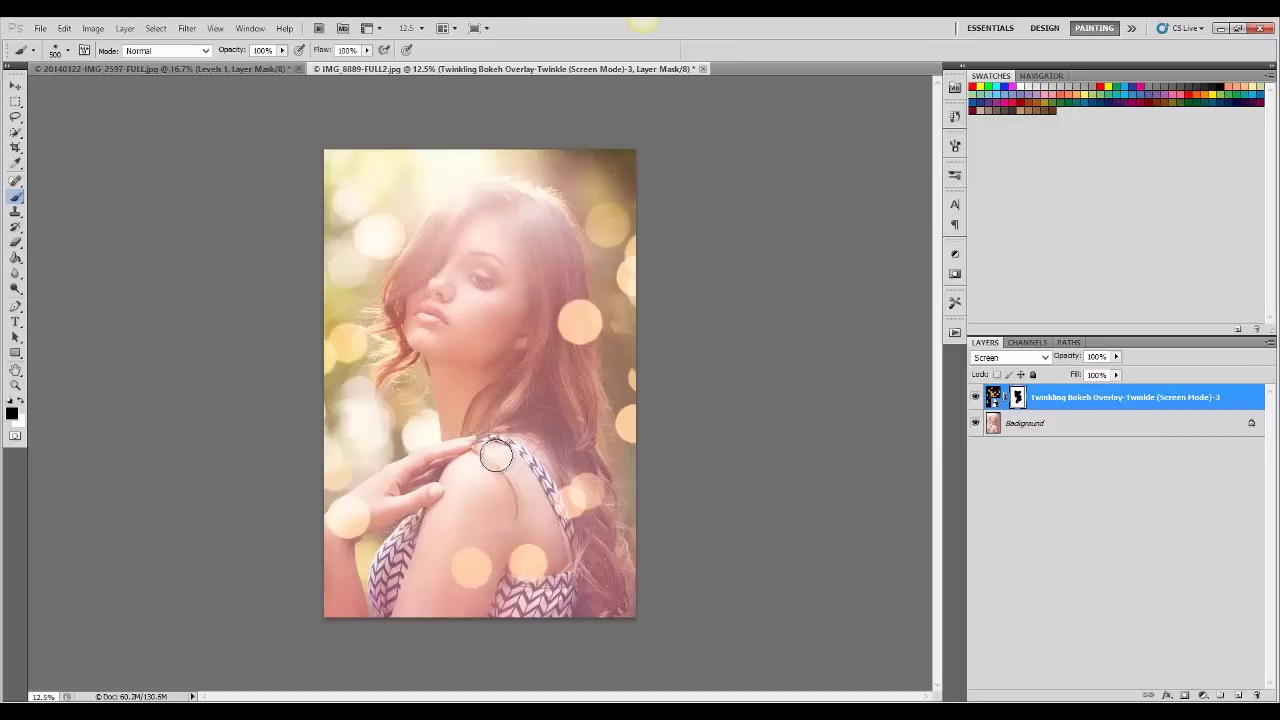
- Toggle the overlay to compare and adjust its layer opacity, leaving it at 100%
{"action": "left_click", "coordinate": [976, 398]}
{"action": "left_click", "coordinate": [976, 398]}
{"action": "left_click", "coordinate": [1116, 357]}
{"action": "left_click_drag", "start_coordinate": [1079, 376], "coordinate": [1114, 352]}
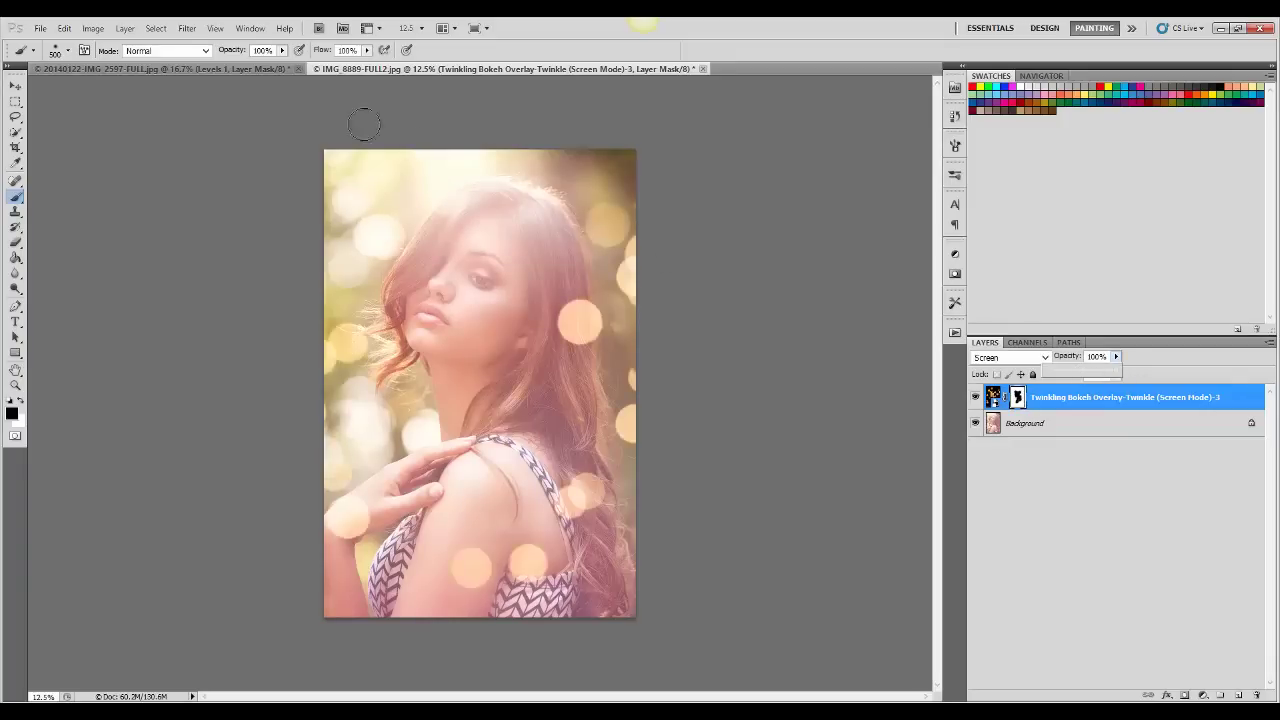
- Lower the brush opacity to 22% and softly paint the mask near the hand
{"action": "left_click", "coordinate": [281, 50]}
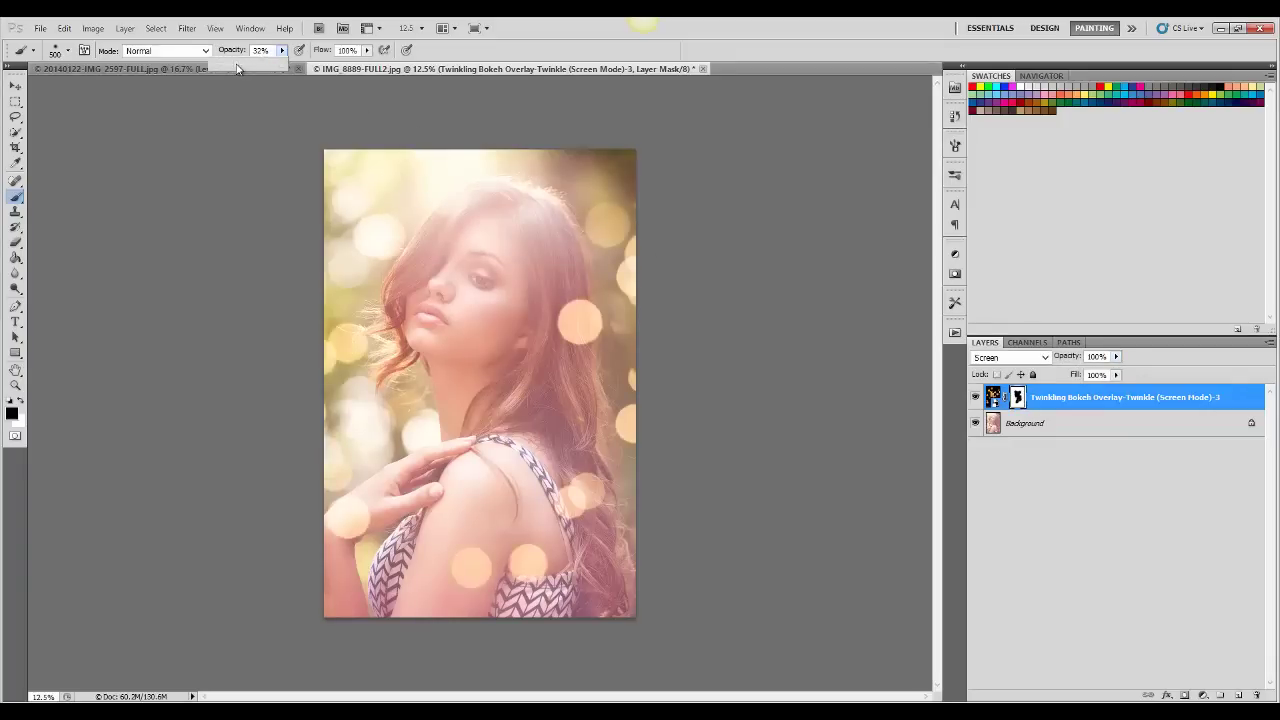
{"action": "left_click", "coordinate": [493, 460]}
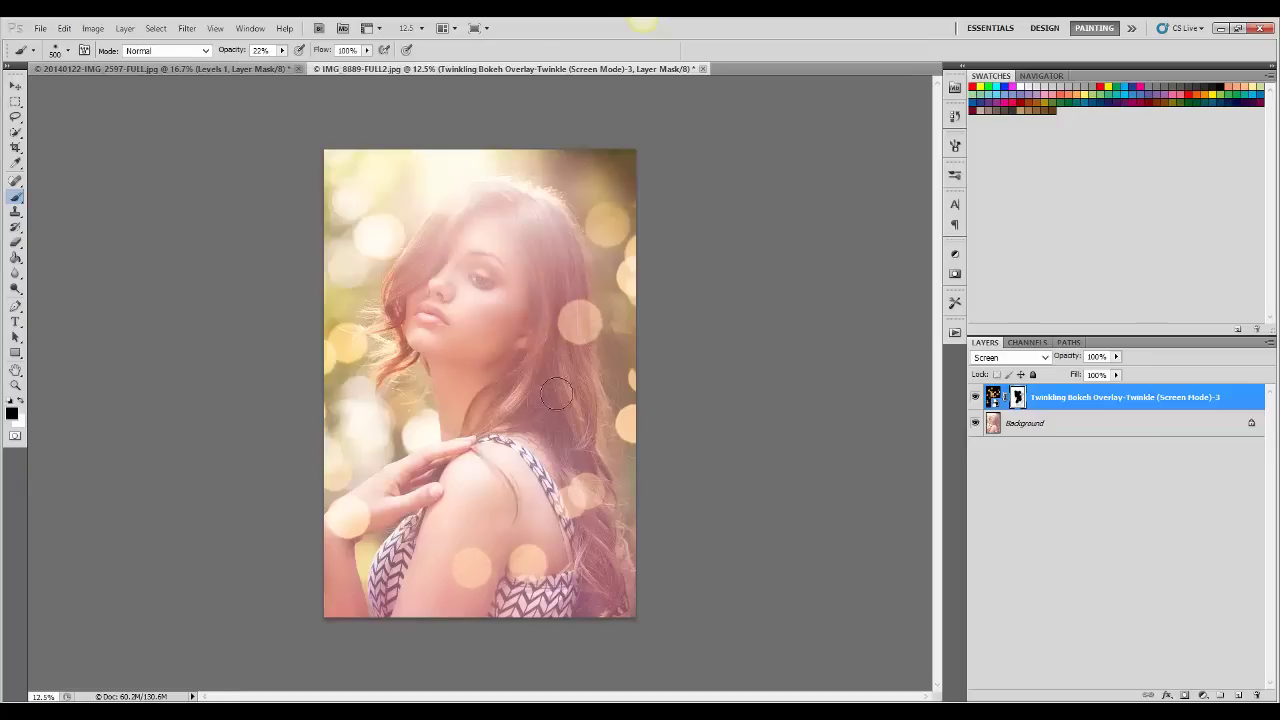
{"action": "left_click", "coordinate": [359, 529]}
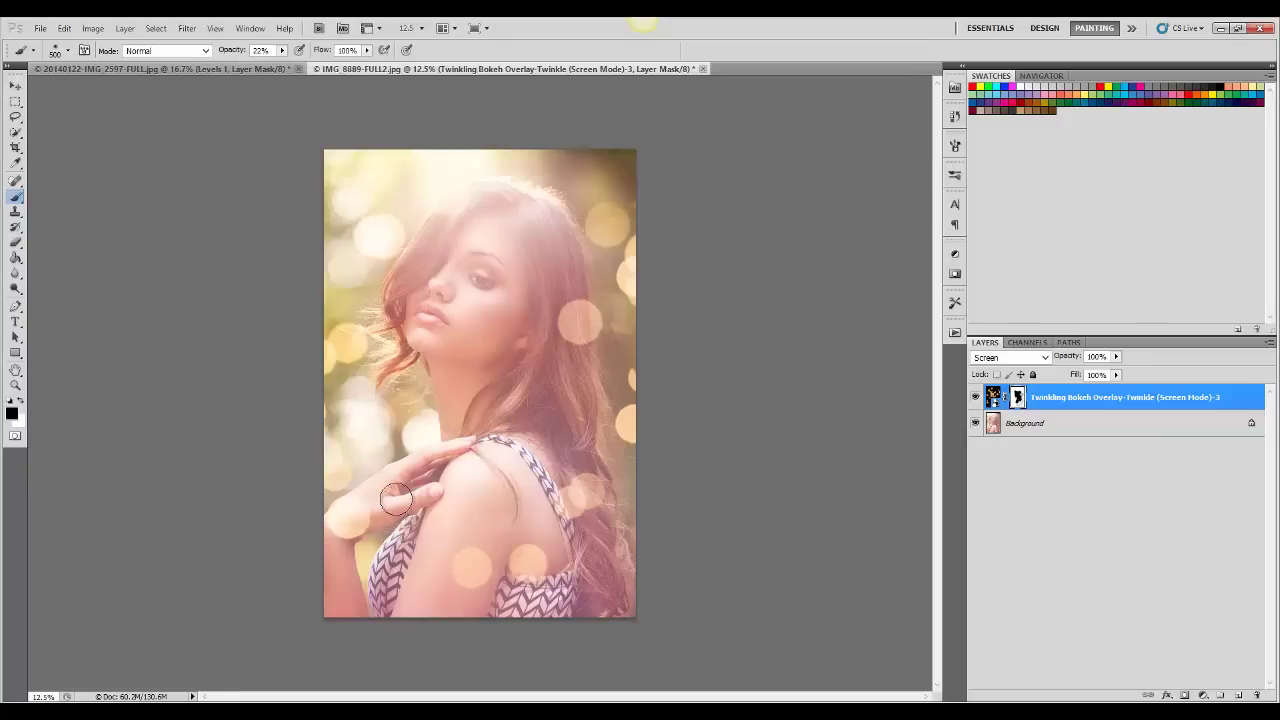
- Toggle the Twinkle overlay to compare, then hide it to show the original portrait
{"action": "left_click", "coordinate": [976, 398]}
{"action": "left_click", "coordinate": [976, 398]}
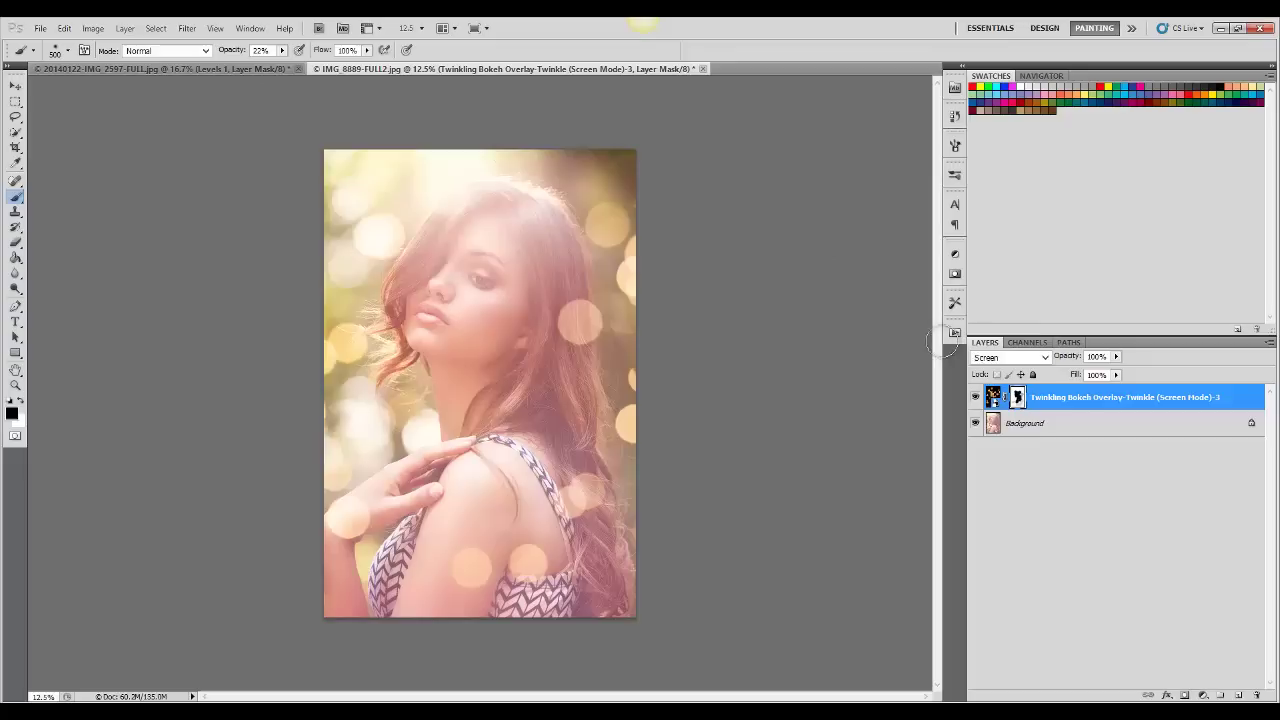
{"action": "left_click", "coordinate": [976, 425], "text": "alt"}
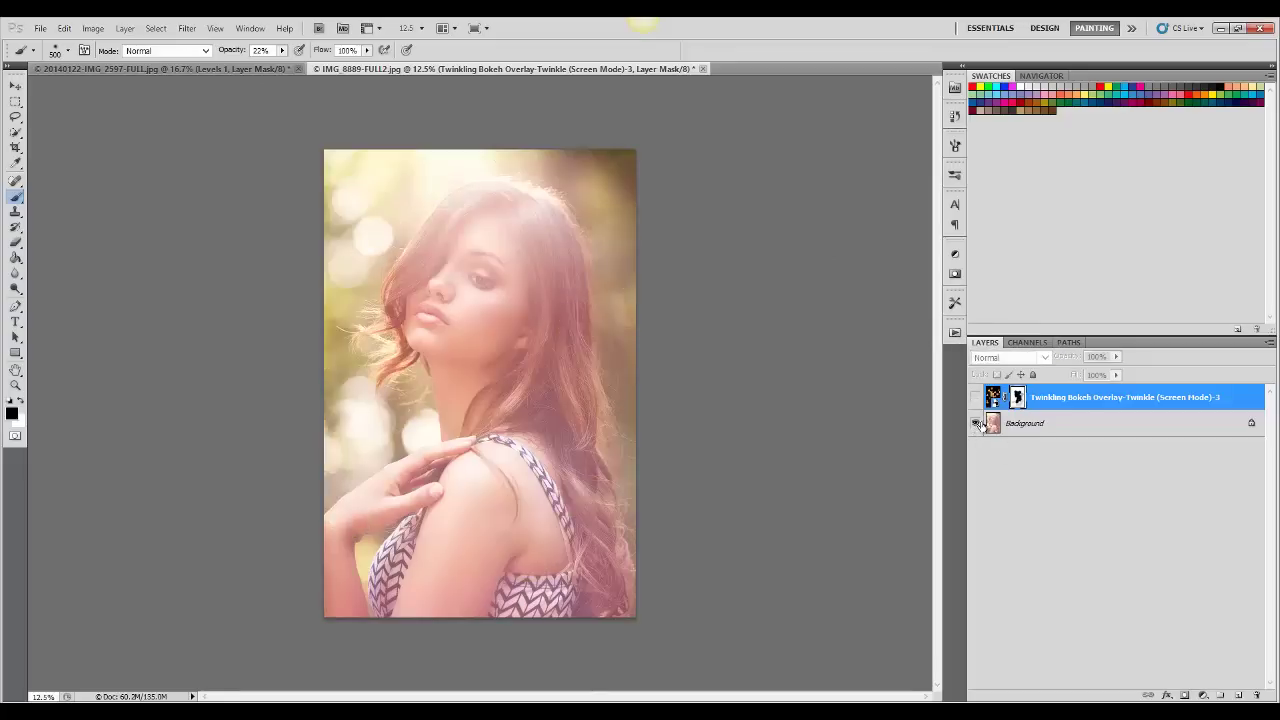